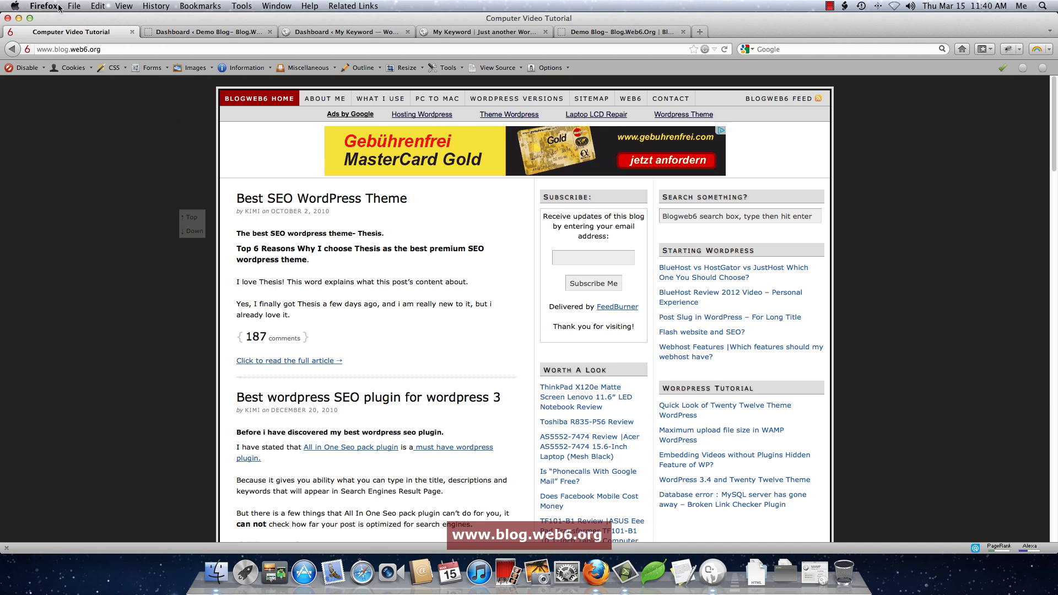
- Reset the User Agent Switcher to the default agent, then set it to iPhone 3.0
left_click(242, 6)
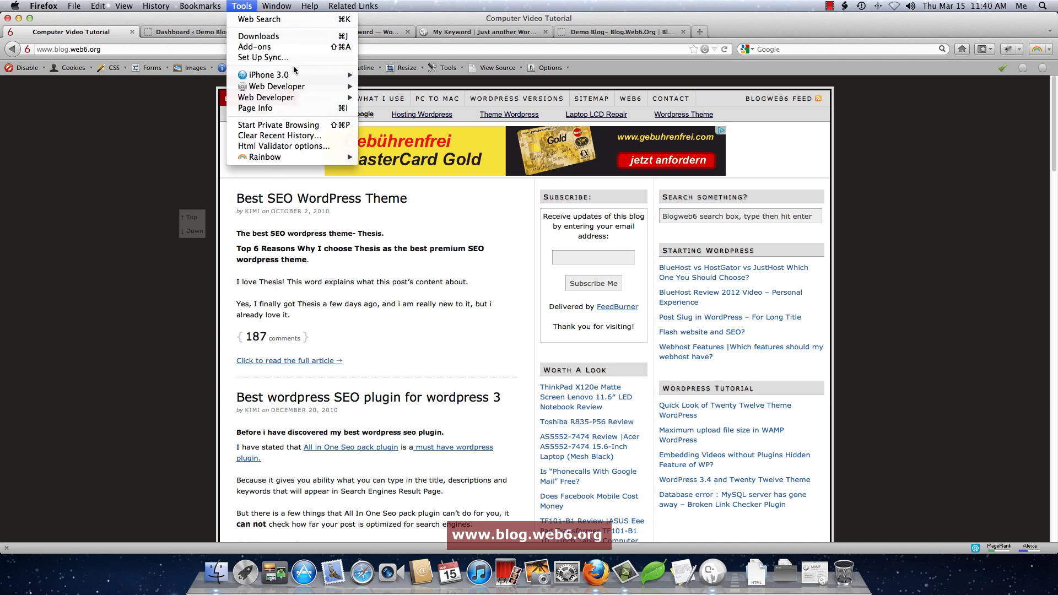
mouse_move(346, 75)
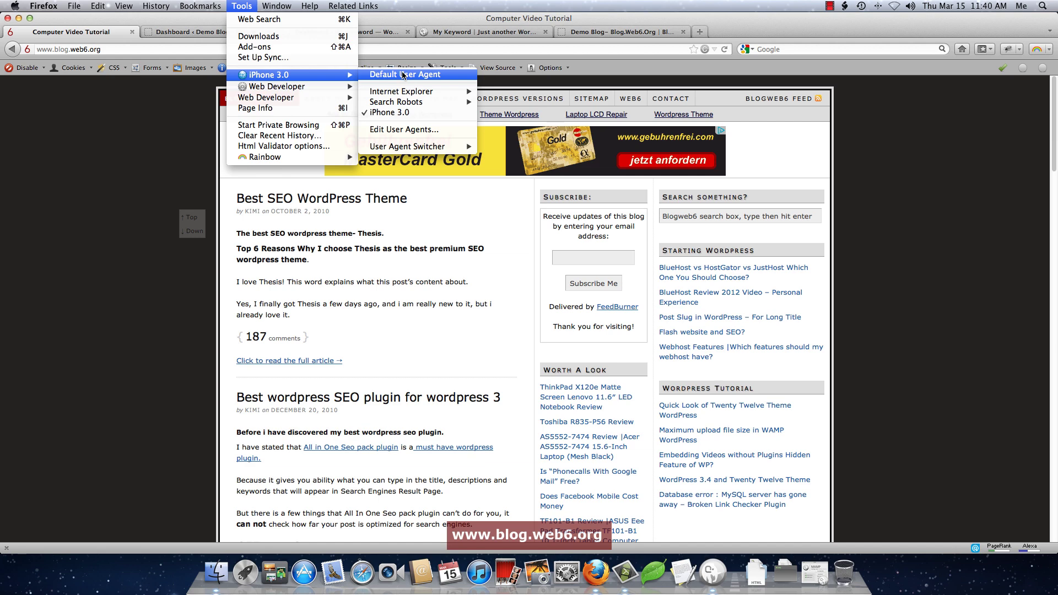
left_click(367, 77)
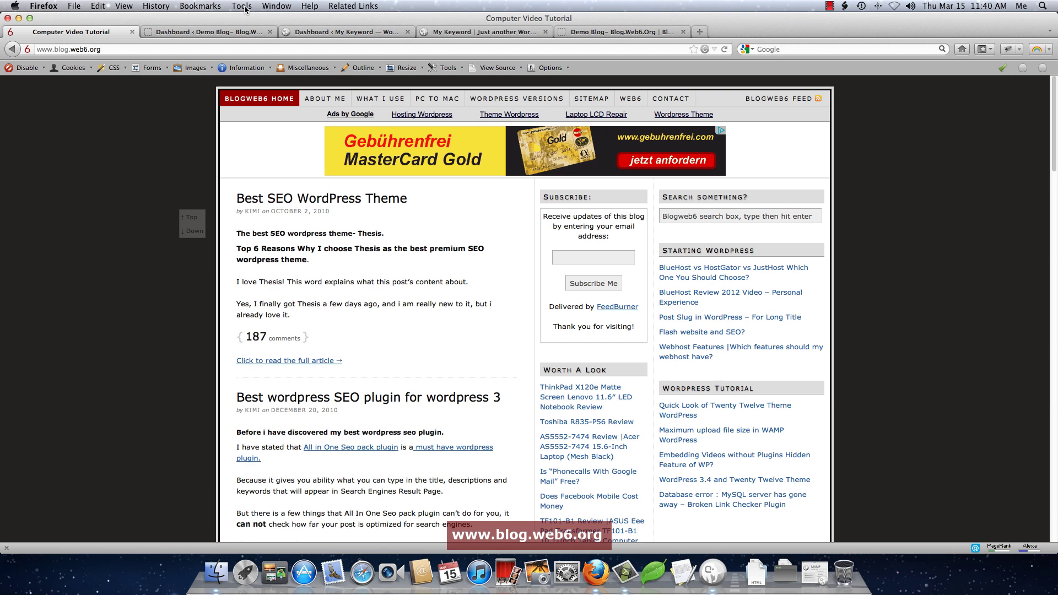
left_click(246, 7)
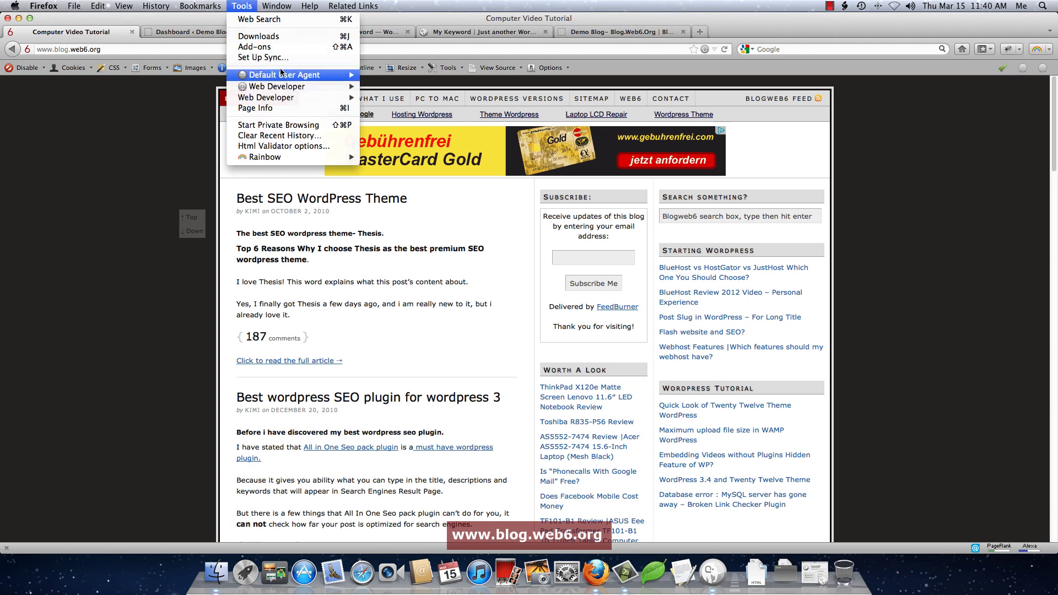
mouse_move(282, 77)
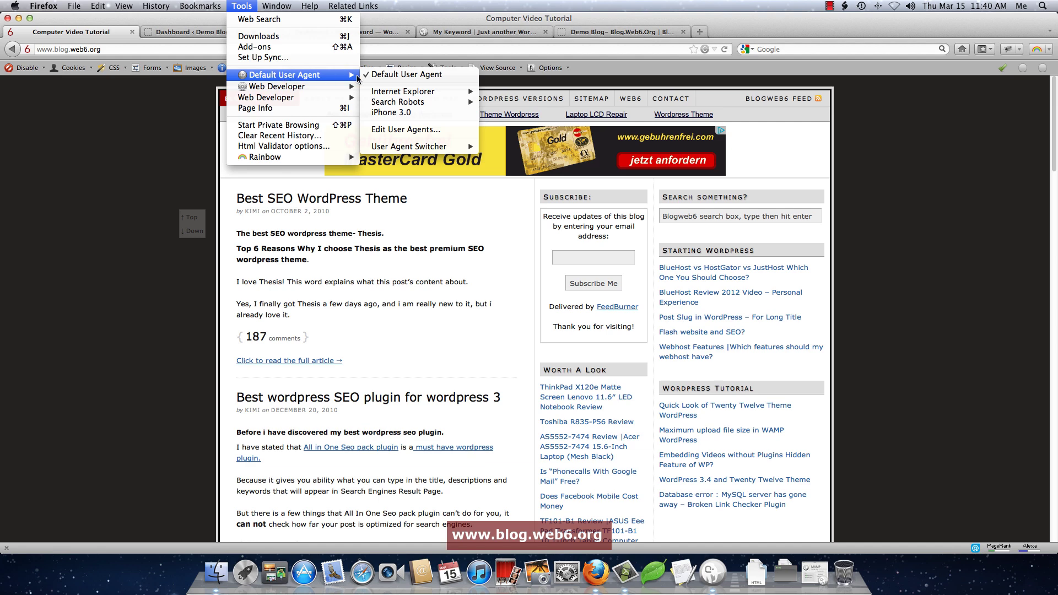
left_click(417, 113)
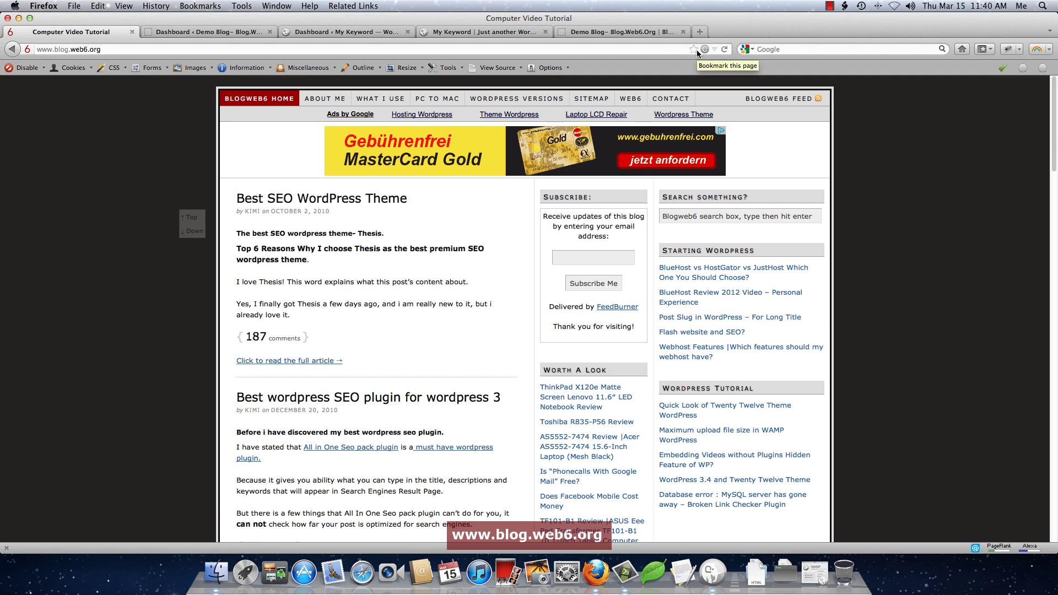
- Reload as iPhone and view the Demo Blog and My Keyword tabs in their mobile theme
left_click(726, 49)
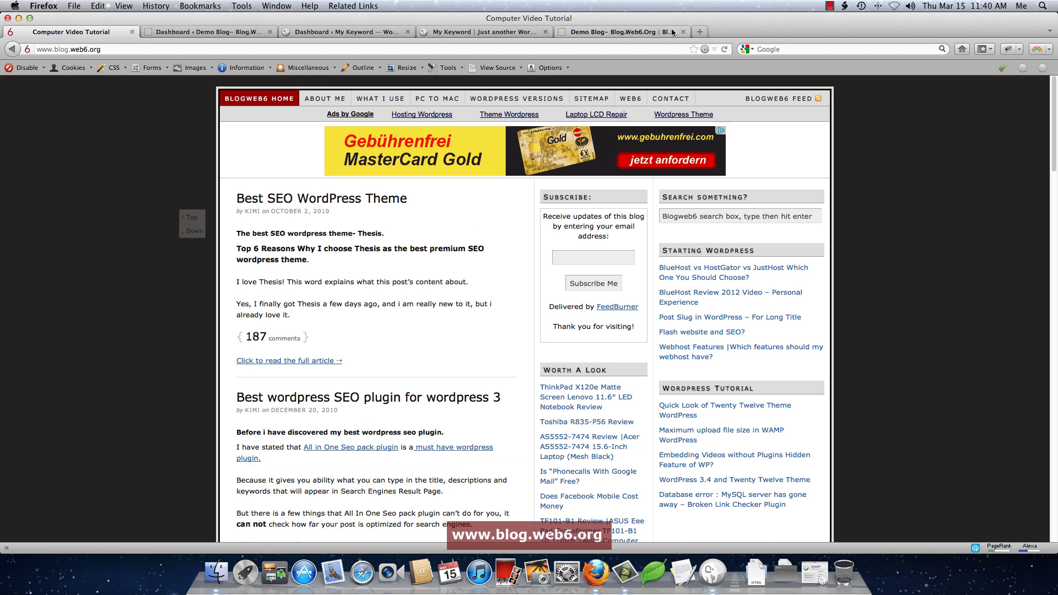
left_click(651, 32)
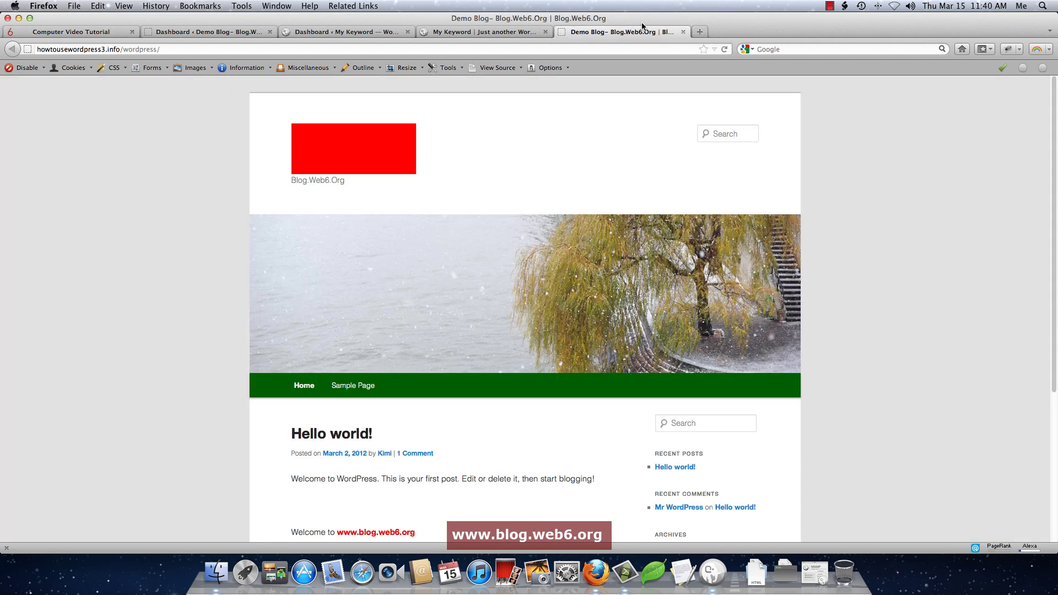
left_click(496, 32)
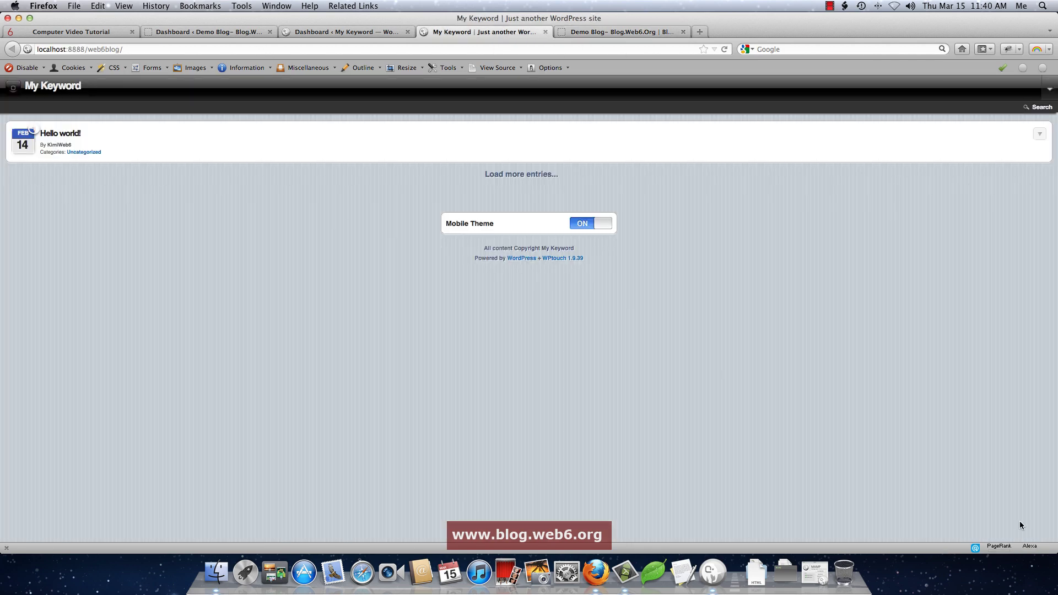
- Shrink Firefox to a phone-sized window, centre it, and open the WPtouch navigation menu
left_click_drag(1055, 550, 252, 387)
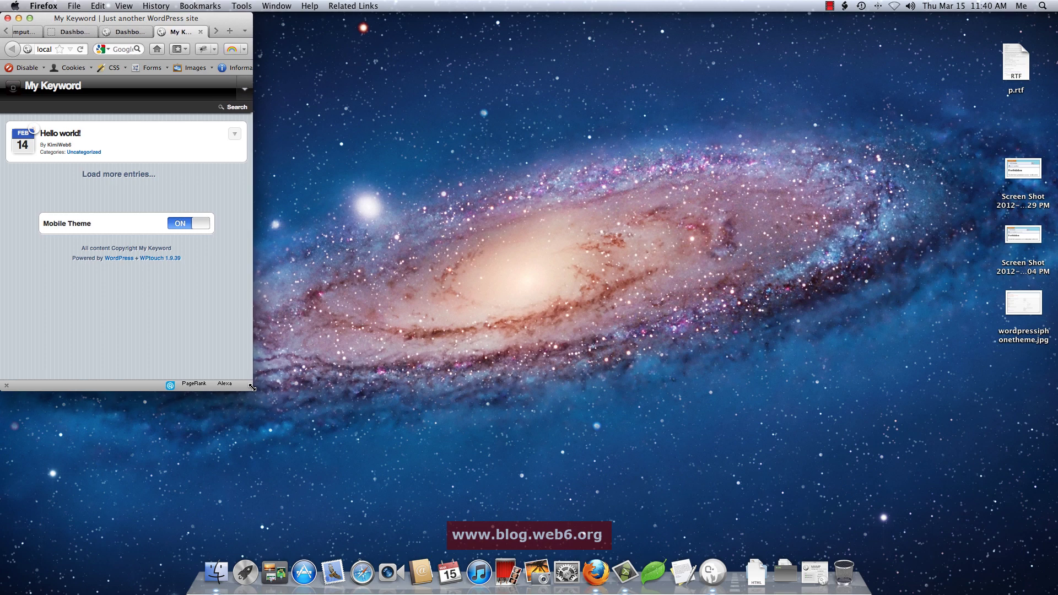
left_click_drag(230, 23, 528, 54)
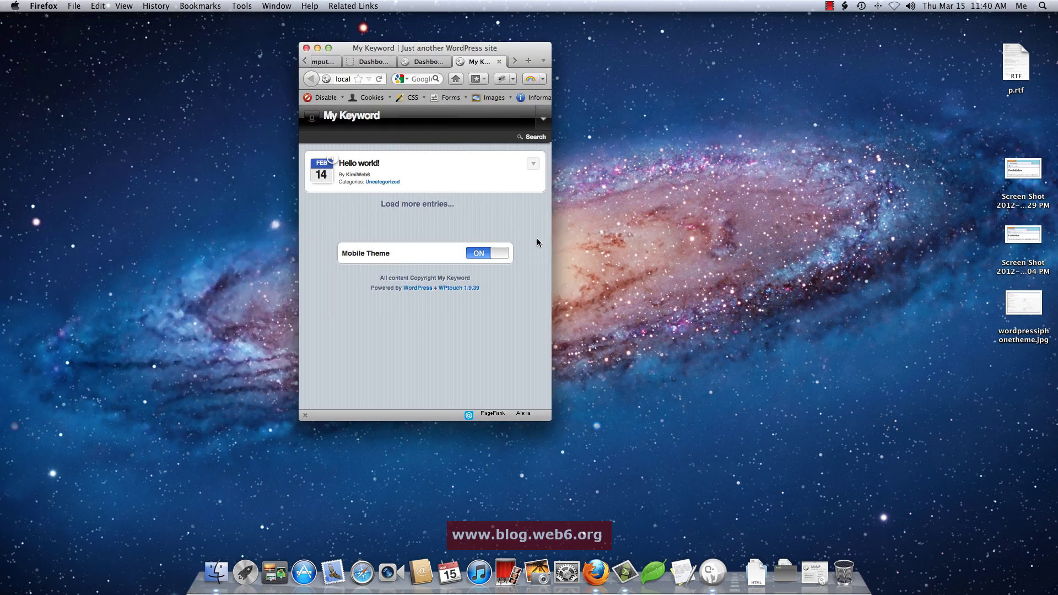
left_click(549, 122)
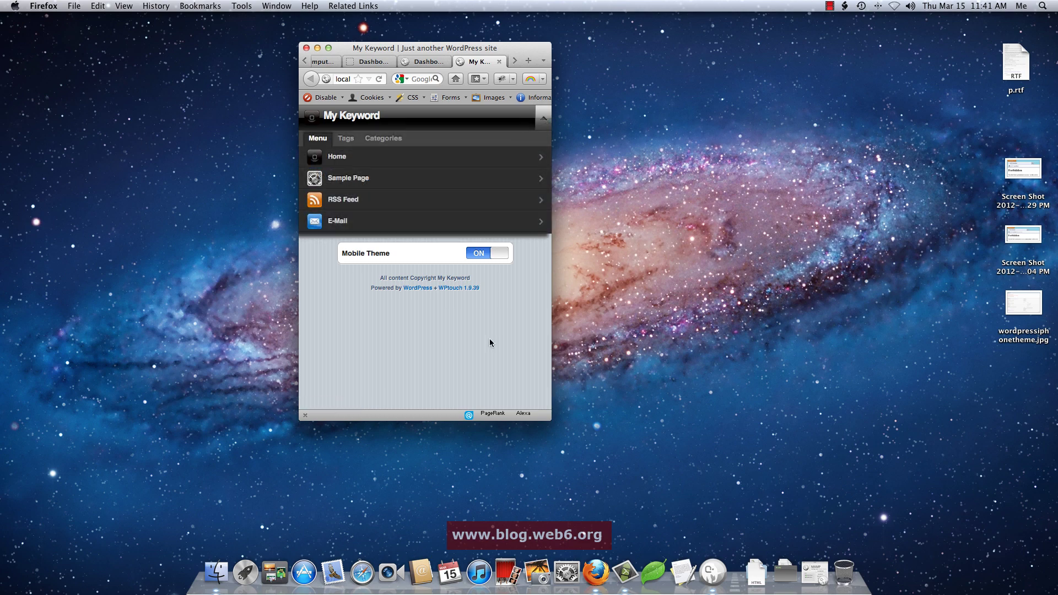
- Scroll through the Computer Video Tutorial blog, then return to My Keyword and close its menu
left_click(324, 61)
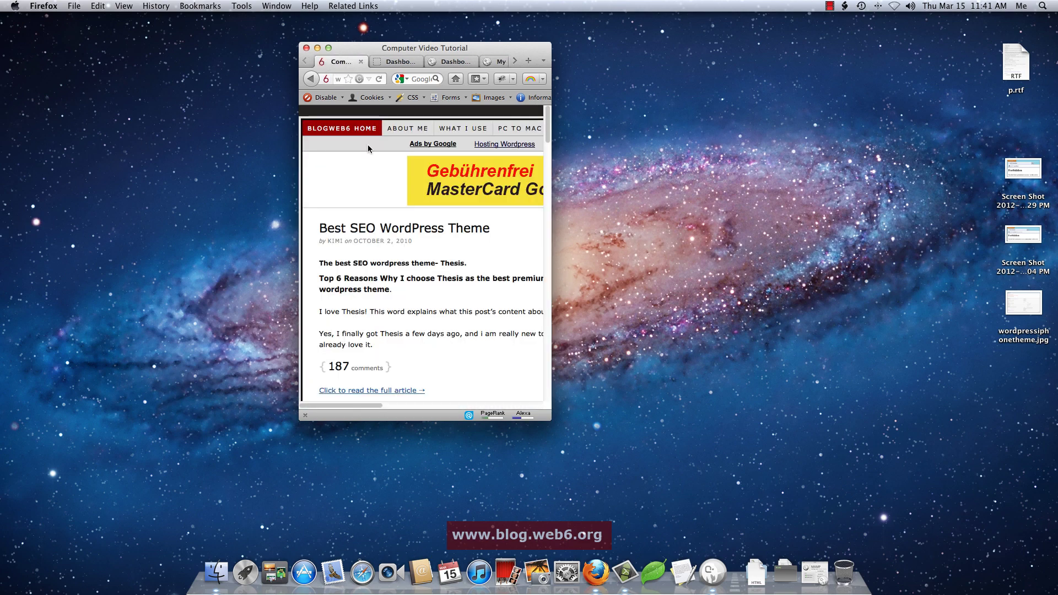
scroll(422, 298, "down", 8)
scroll(423, 298, "down", 20)
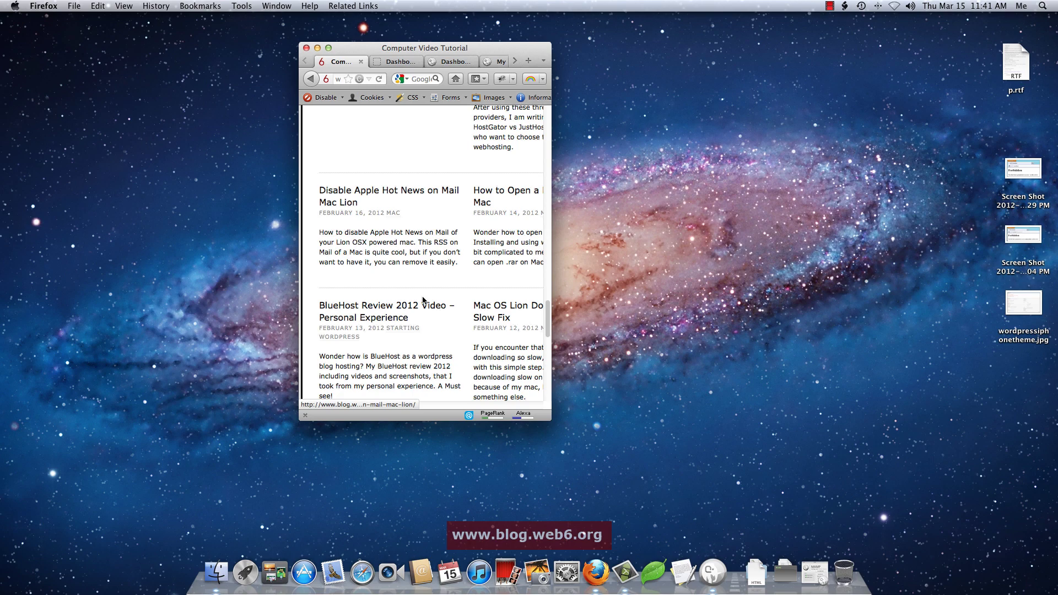
scroll(422, 301, "up", 15)
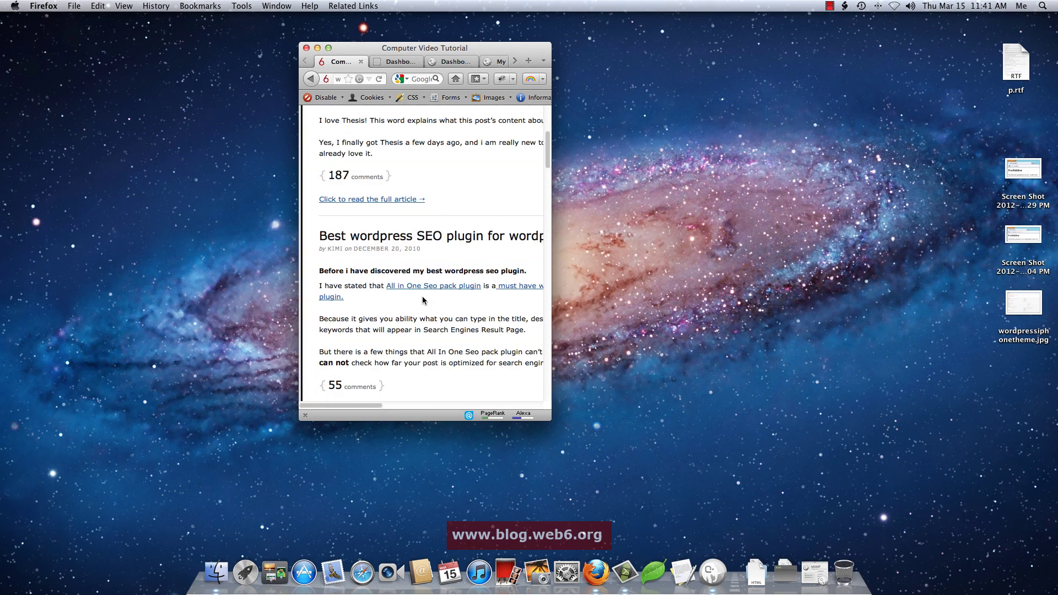
scroll(423, 301, "down", 12)
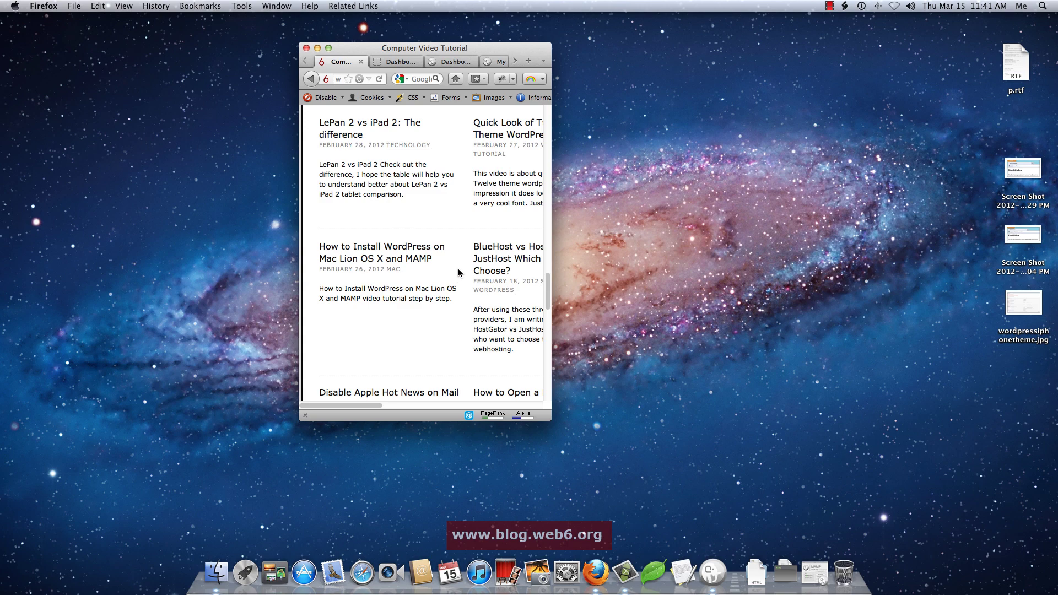
scroll(458, 272, "up", 15)
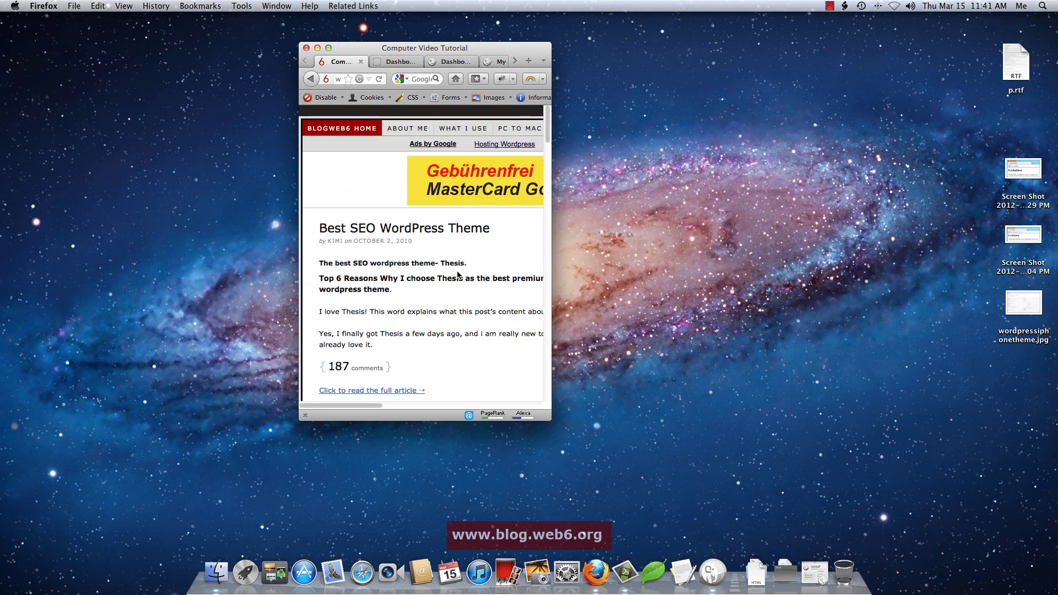
left_click(499, 61)
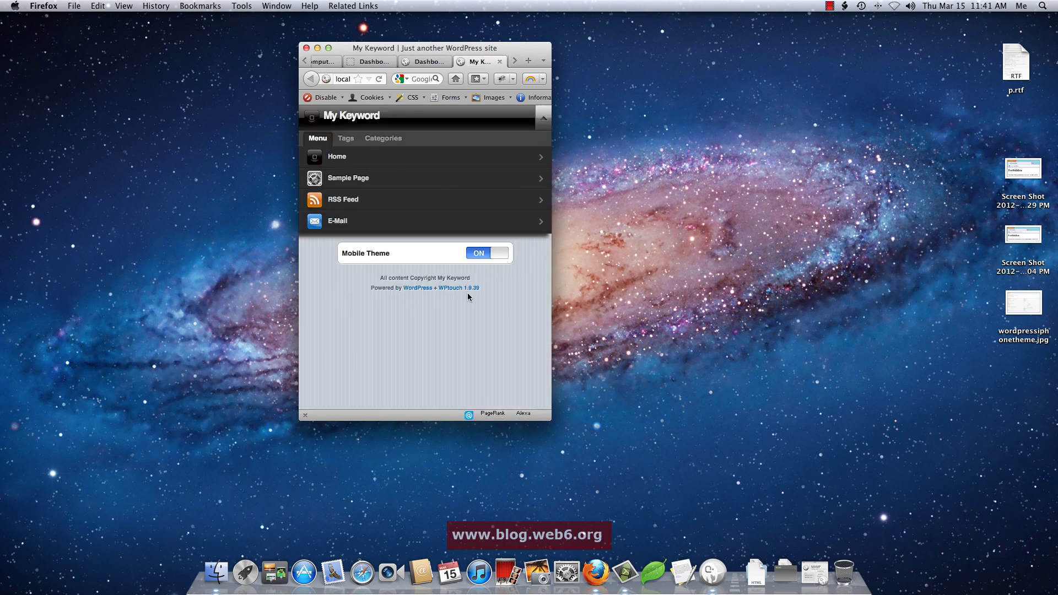
left_click(330, 116)
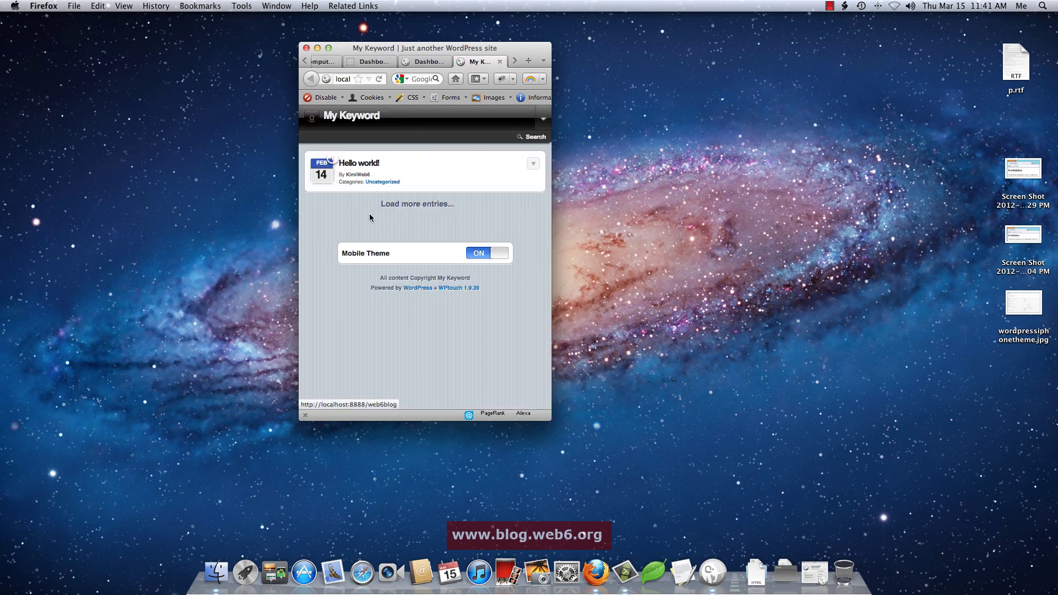
- Restore Firefox to full size and glance over the Demo Blog tab
left_click(328, 48)
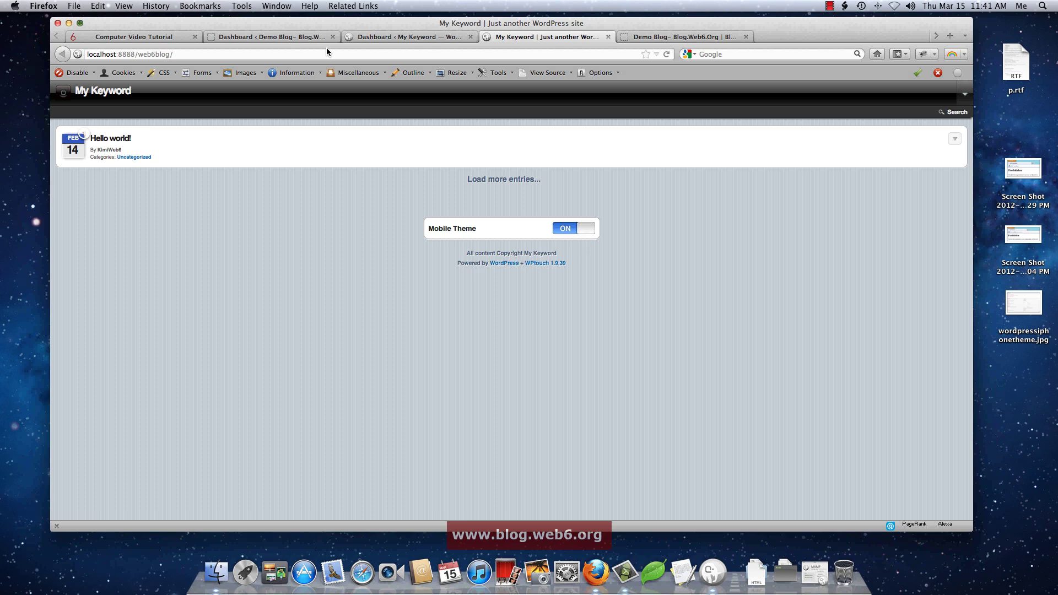
left_click(673, 33)
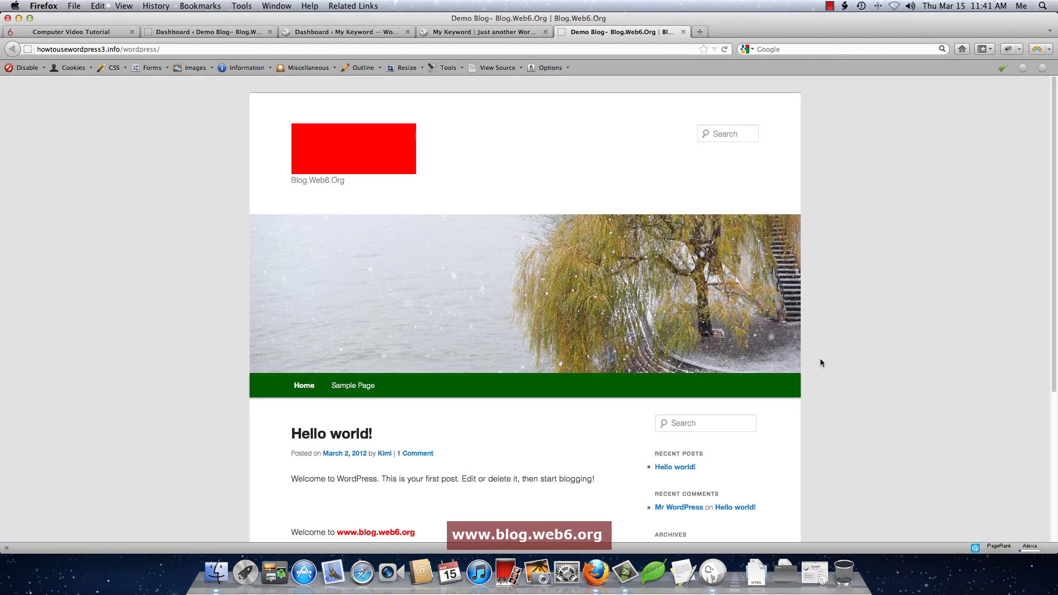
scroll(827, 361, "down", 5)
- Close the My Keyword site and dashboard tabs and switch to the Demo Blog dashboard
left_click(473, 32)
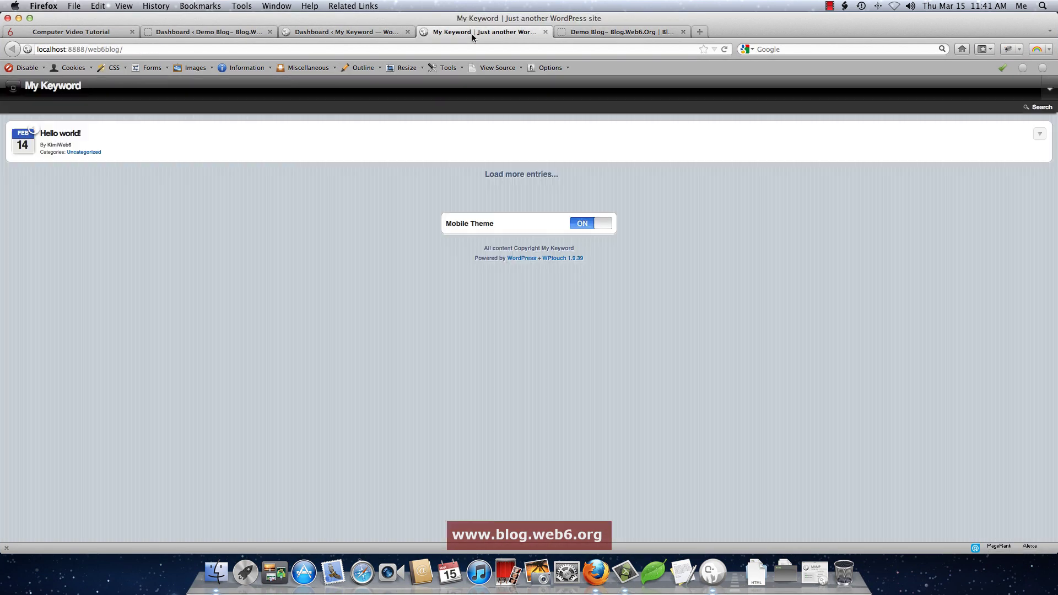
left_click(546, 32)
left_click(386, 32)
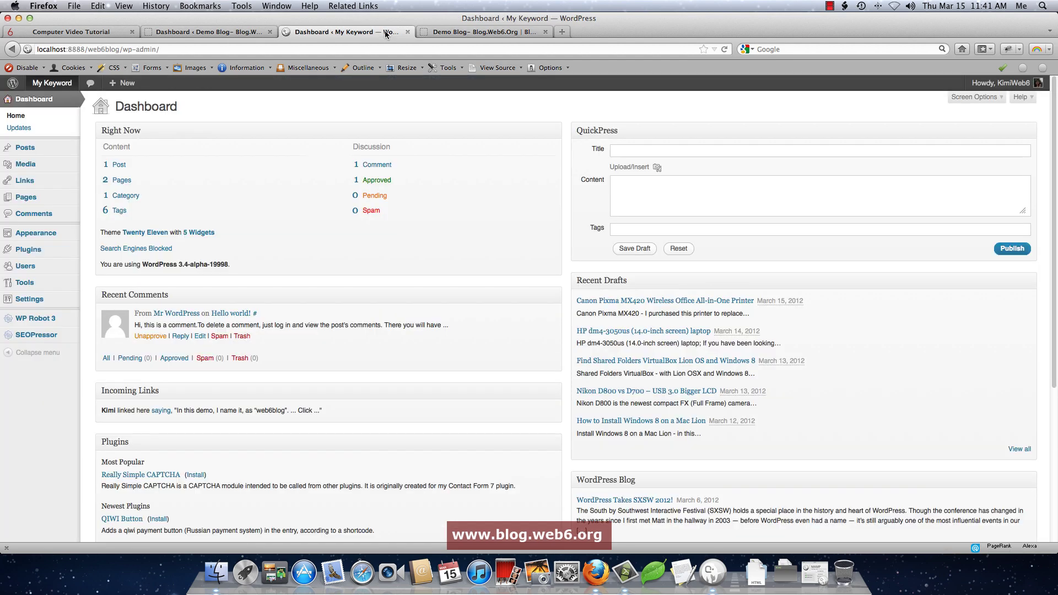
key("ctrl+Tab")
left_click(408, 31)
left_click(216, 32)
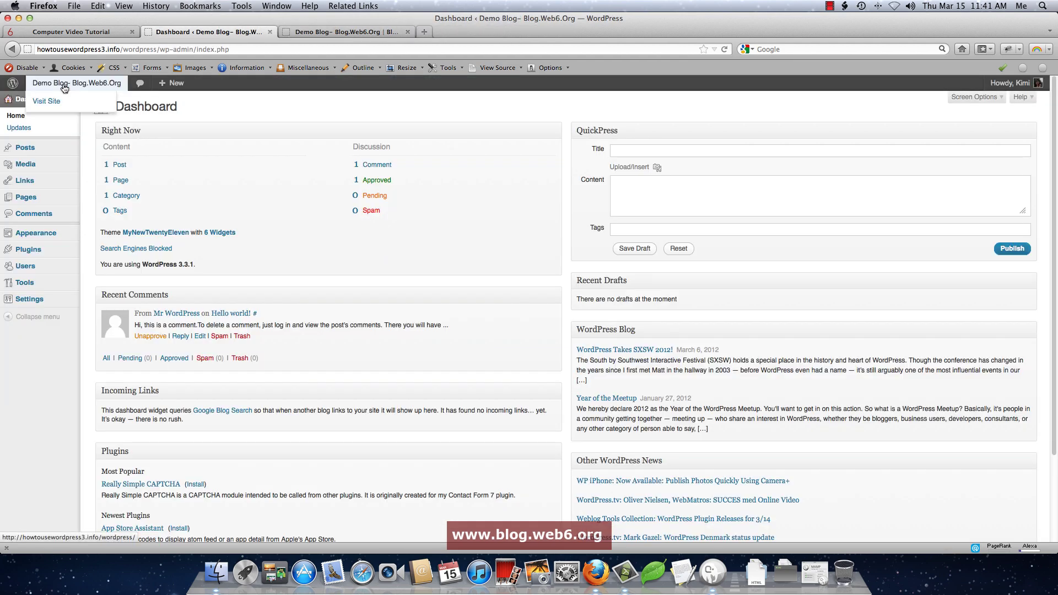
- Search for 'wptouch' on the Plugins > Add New page
mouse_move(69, 249)
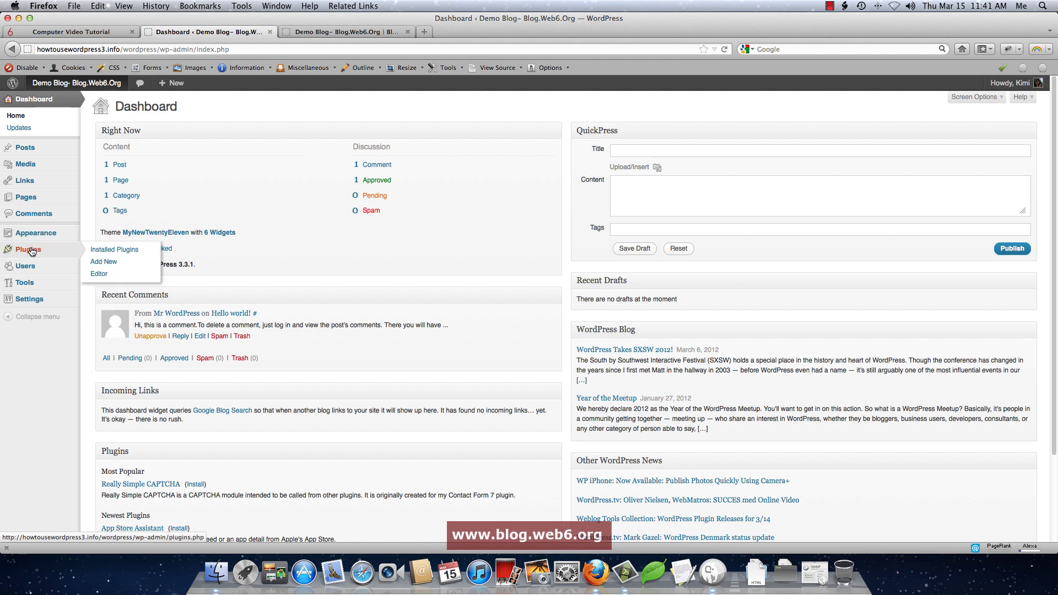
left_click(106, 262)
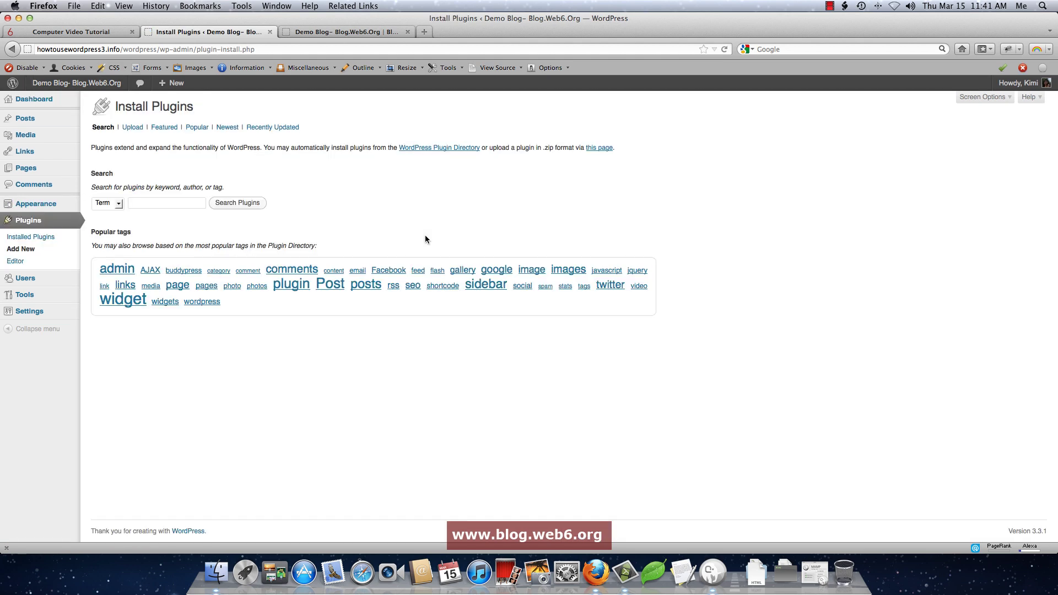
left_click(182, 204)
type("wptouch")
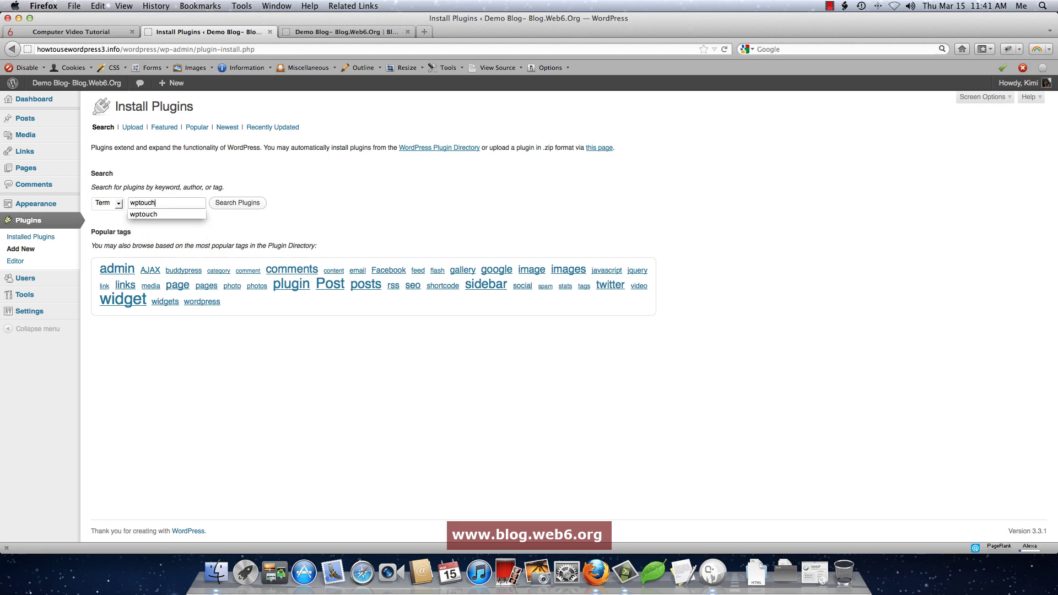
left_click(237, 202)
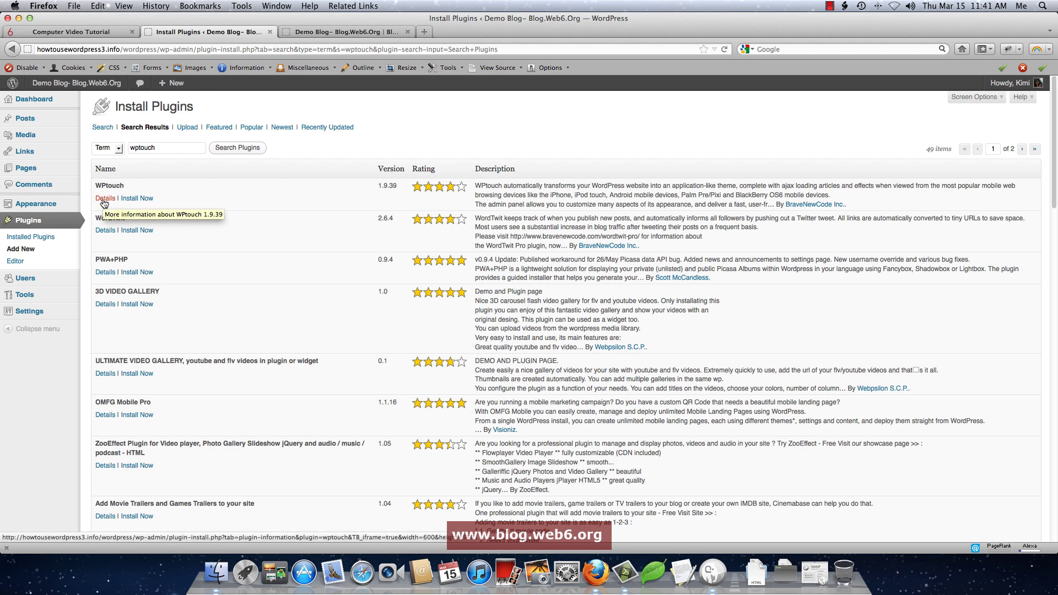
- Install WPtouch 1.9.39, confirm the installation, and activate the plugin
left_click(145, 199)
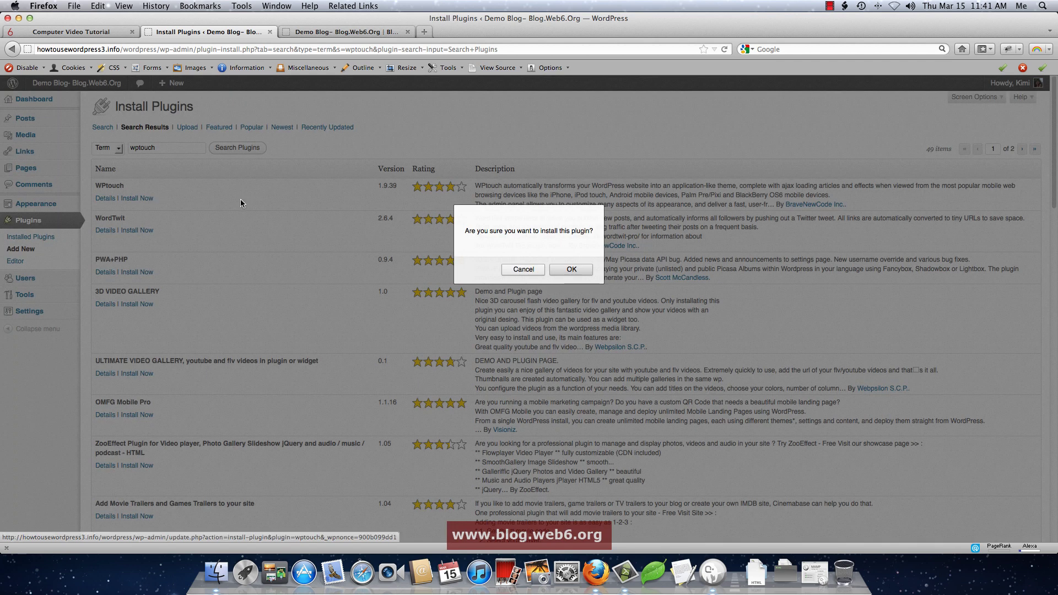
left_click(569, 269)
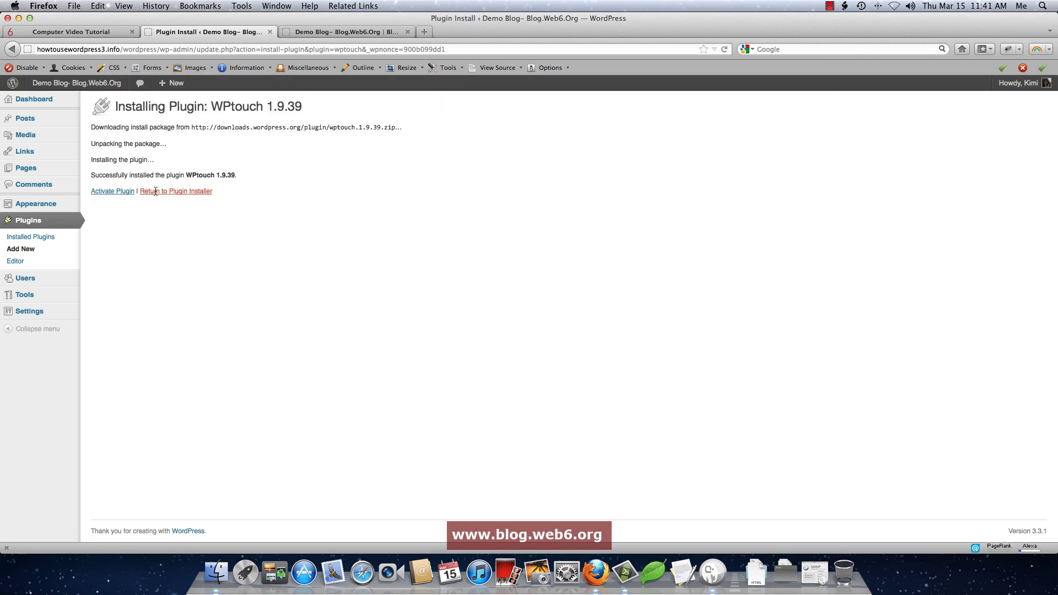
left_click(109, 191)
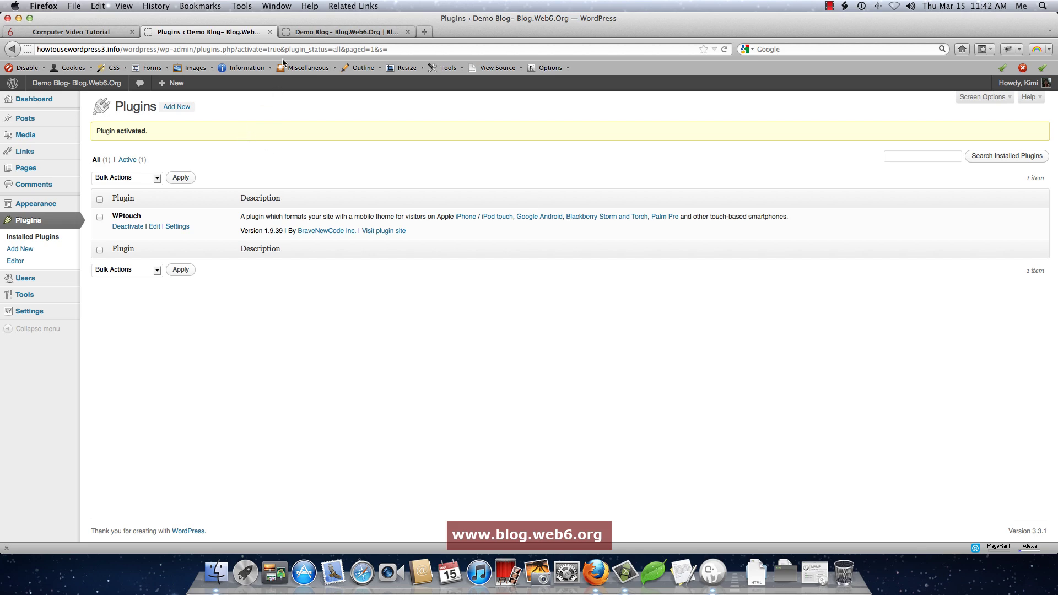
- Load the Demo Blog front page at phone width, open the WPtouch menu, then maximize Firefox
left_click(332, 32)
scroll(496, 250, "up", 5)
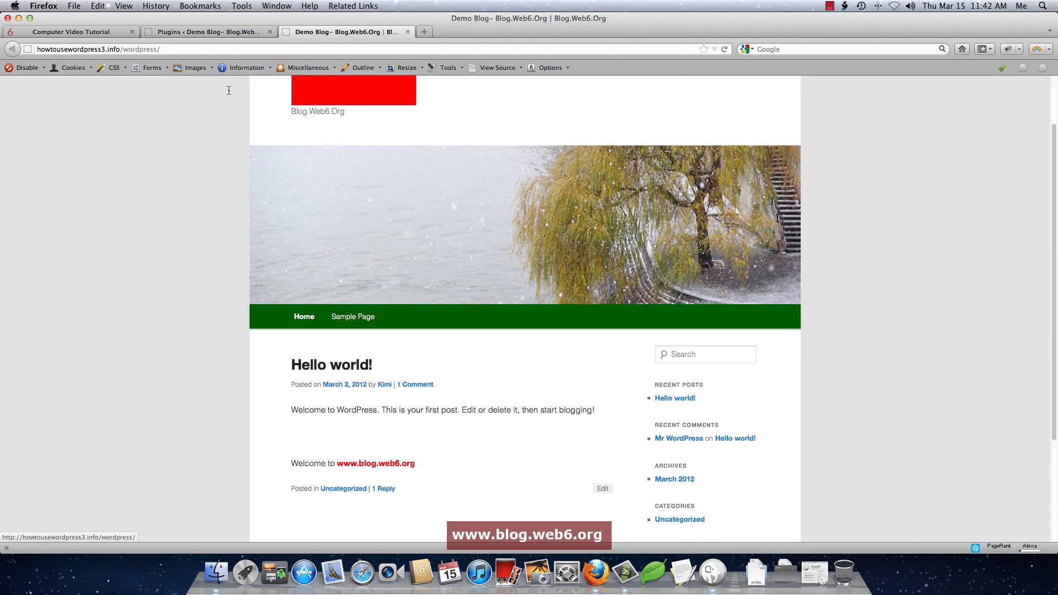
left_click(203, 33)
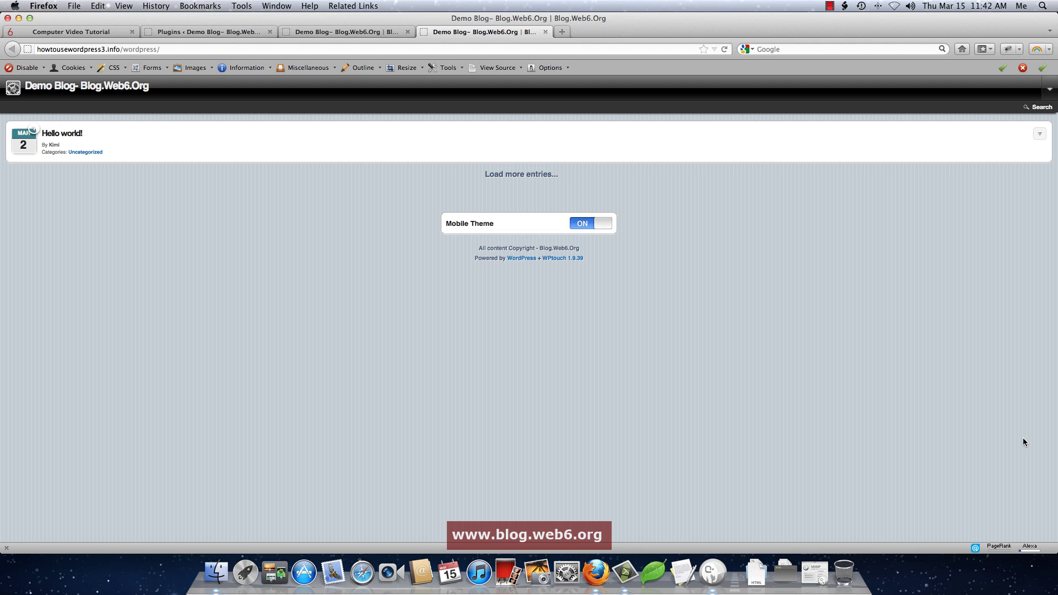
left_click_drag(1054, 549, 257, 359)
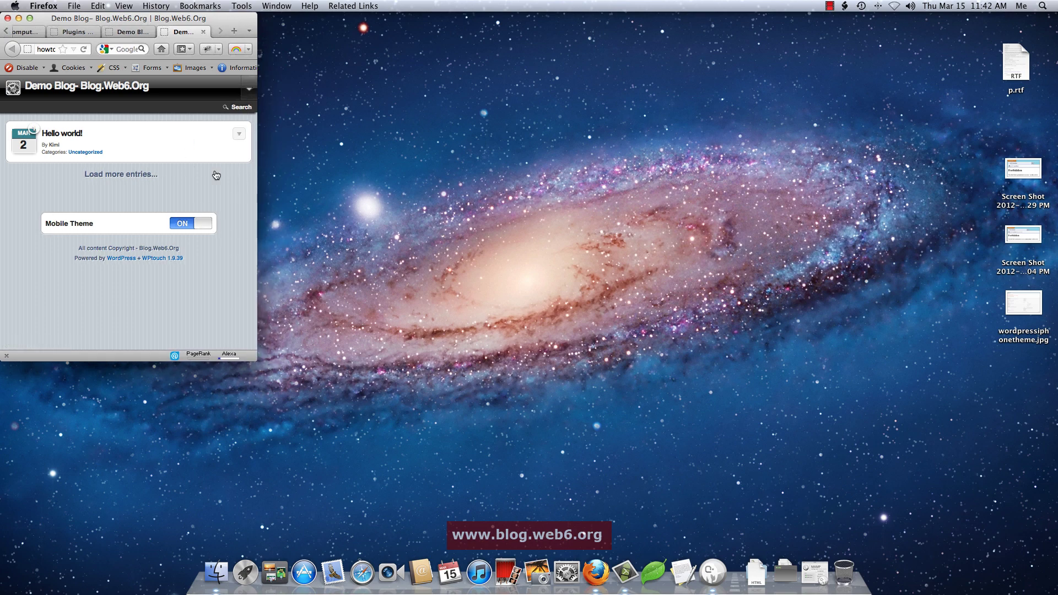
left_click(250, 92)
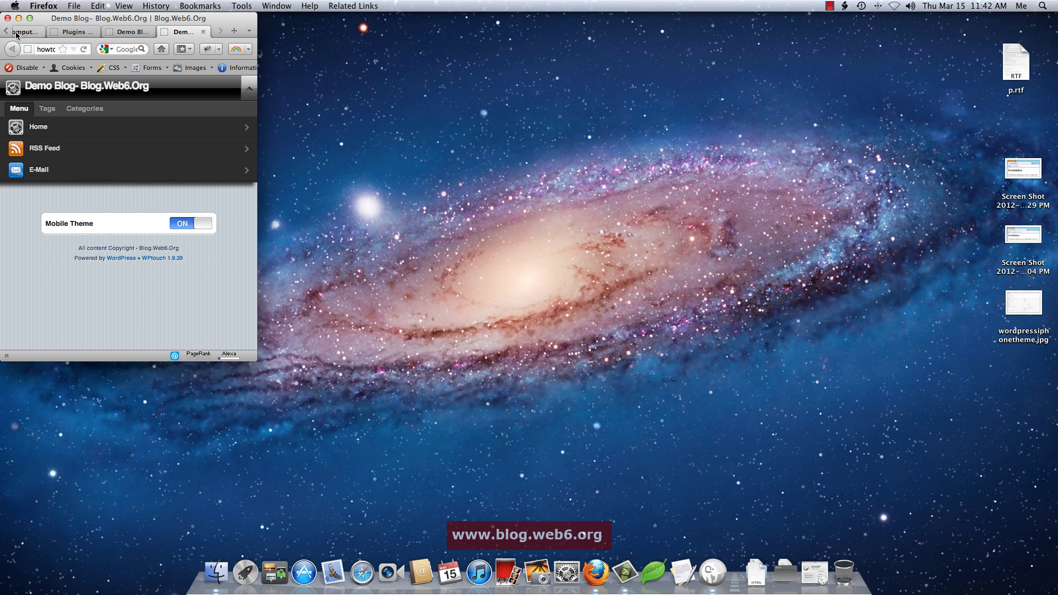
left_click(30, 18)
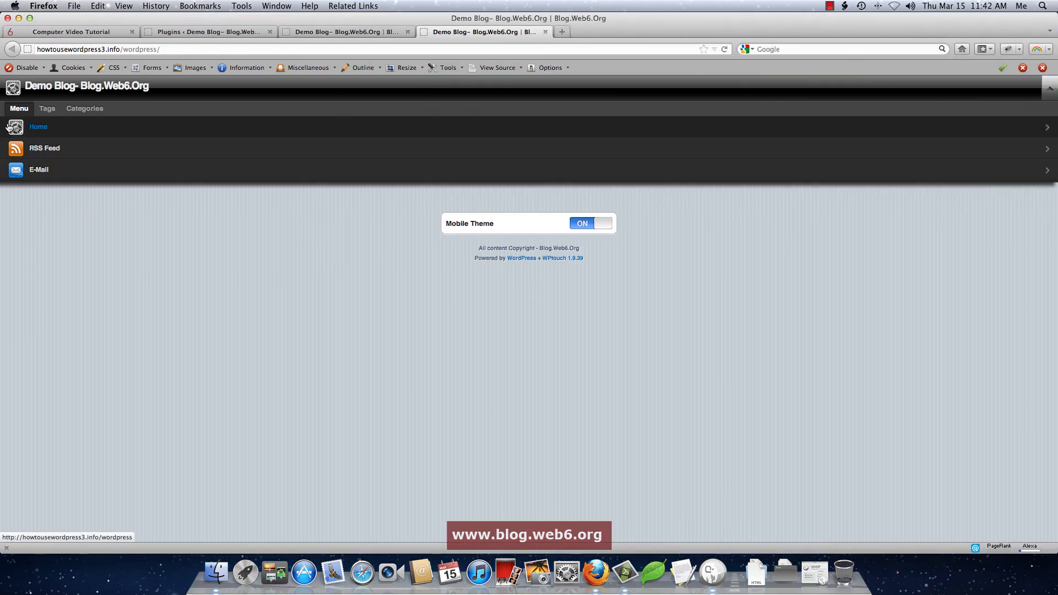
- Open WPtouch Settings from the Plugins list and scroll to the Menu Items & Pages Icons section
left_click(342, 35)
left_click(214, 34)
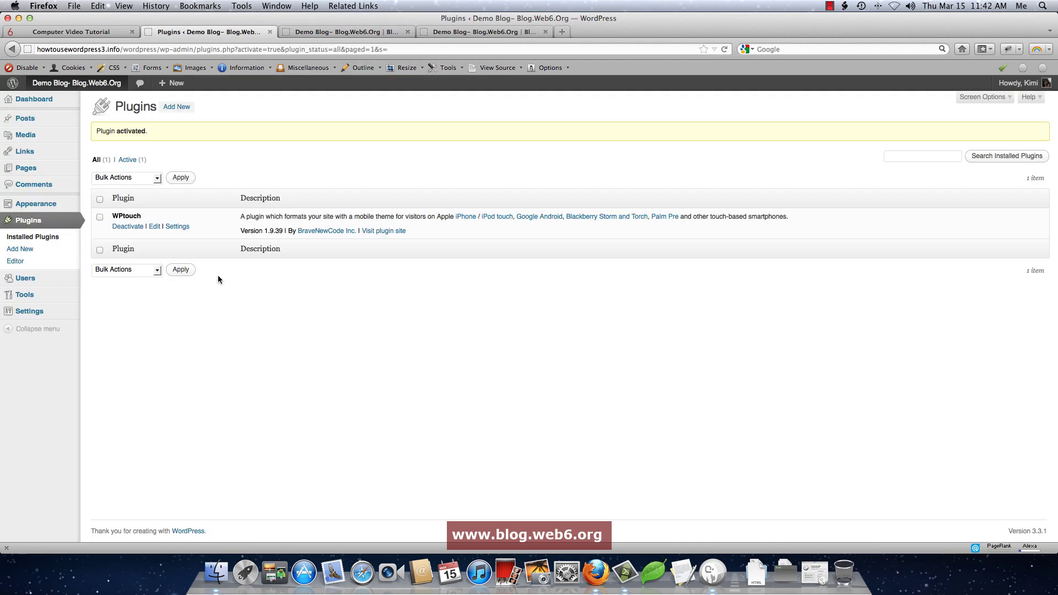
left_click(181, 227)
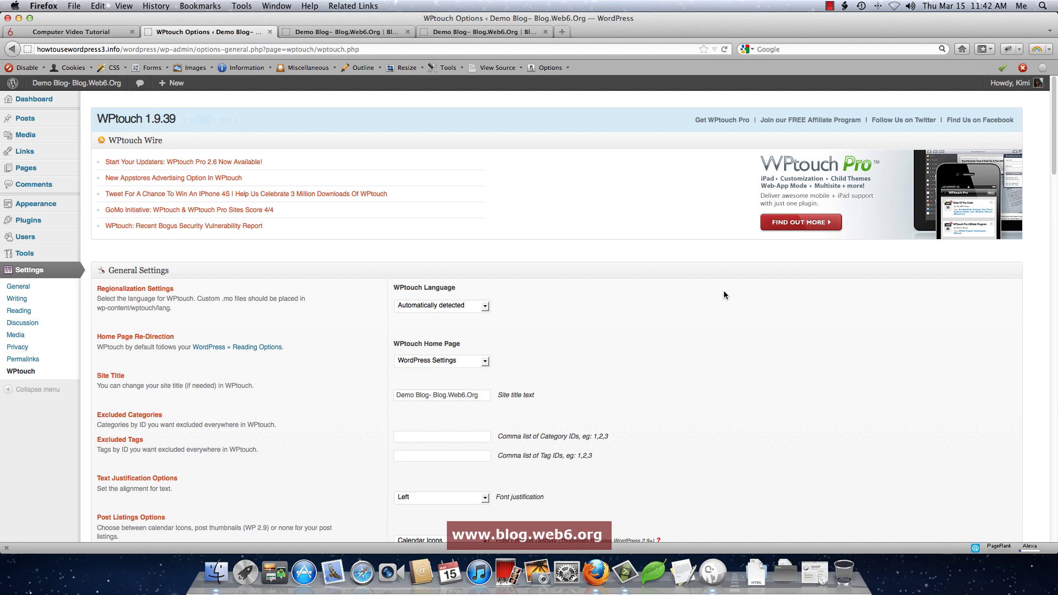
scroll(723, 295, "down", 6)
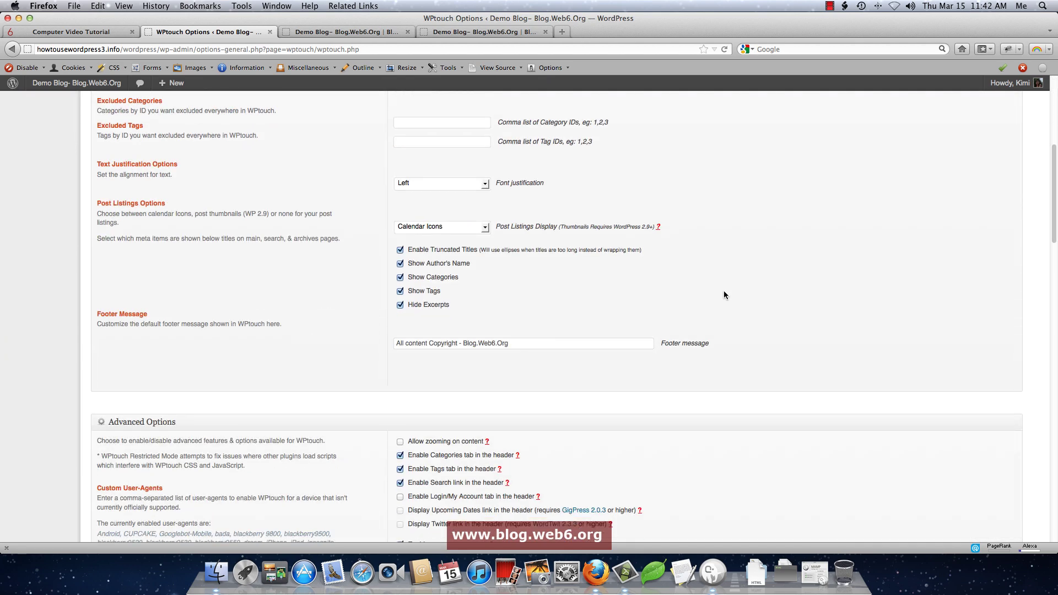
left_click_drag(459, 344, 396, 344)
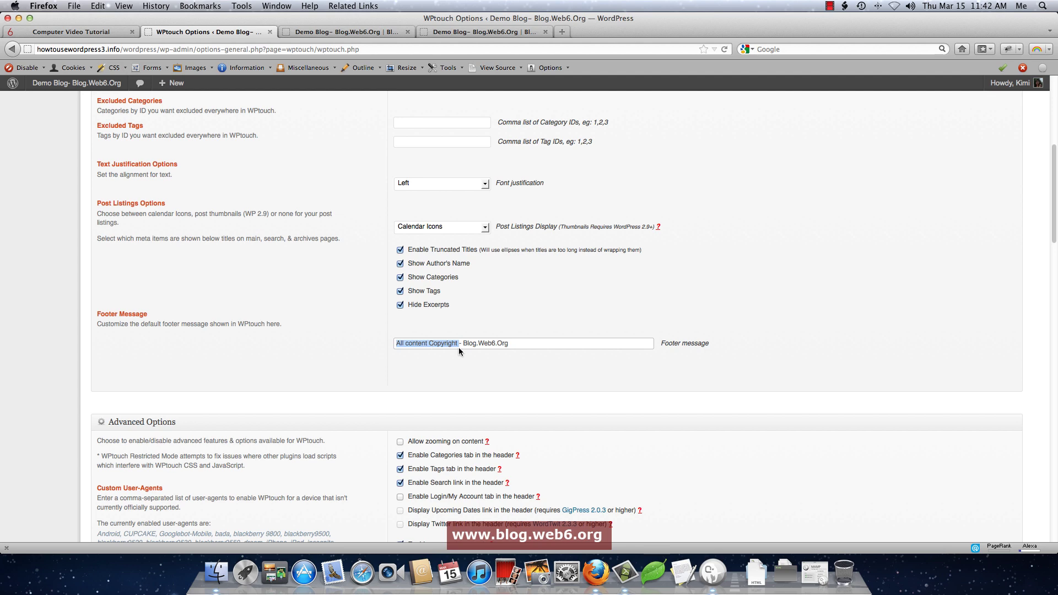
scroll(478, 353, "down", 2)
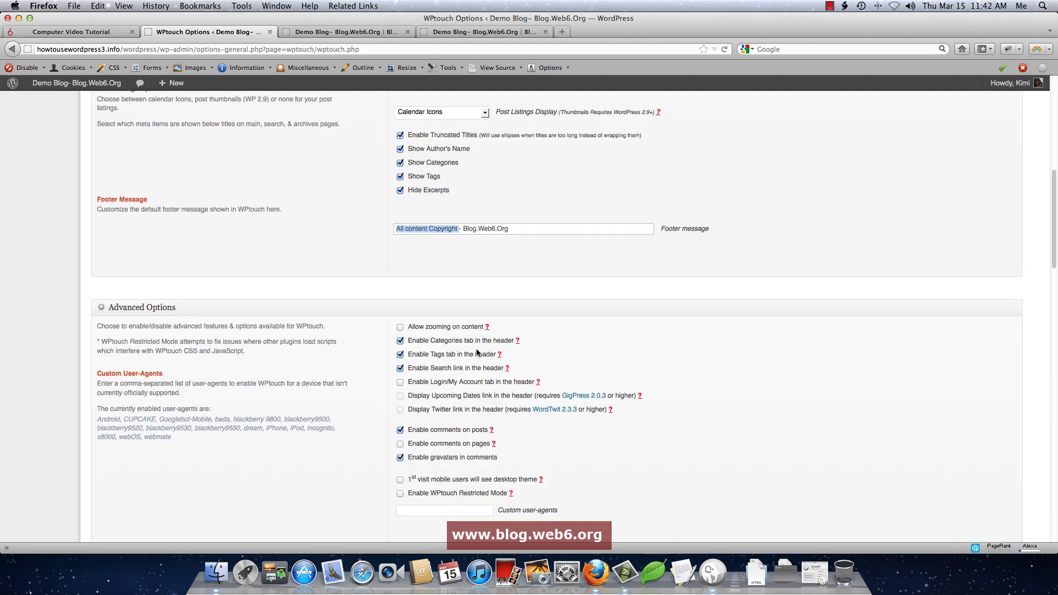
scroll(527, 366, "down", 2)
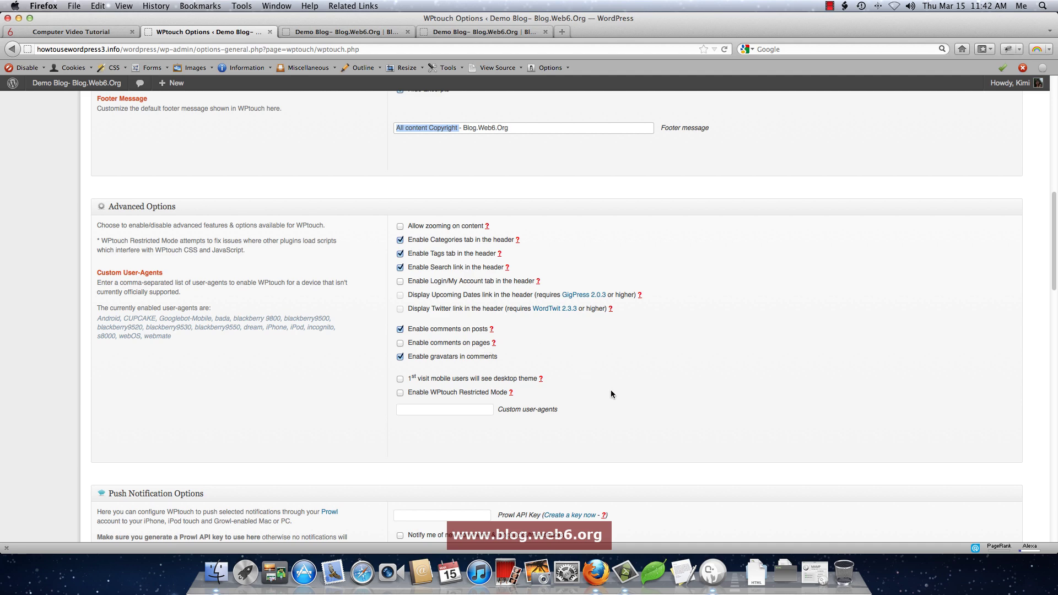
scroll(611, 392, "down", 3)
scroll(611, 394, "down", 10)
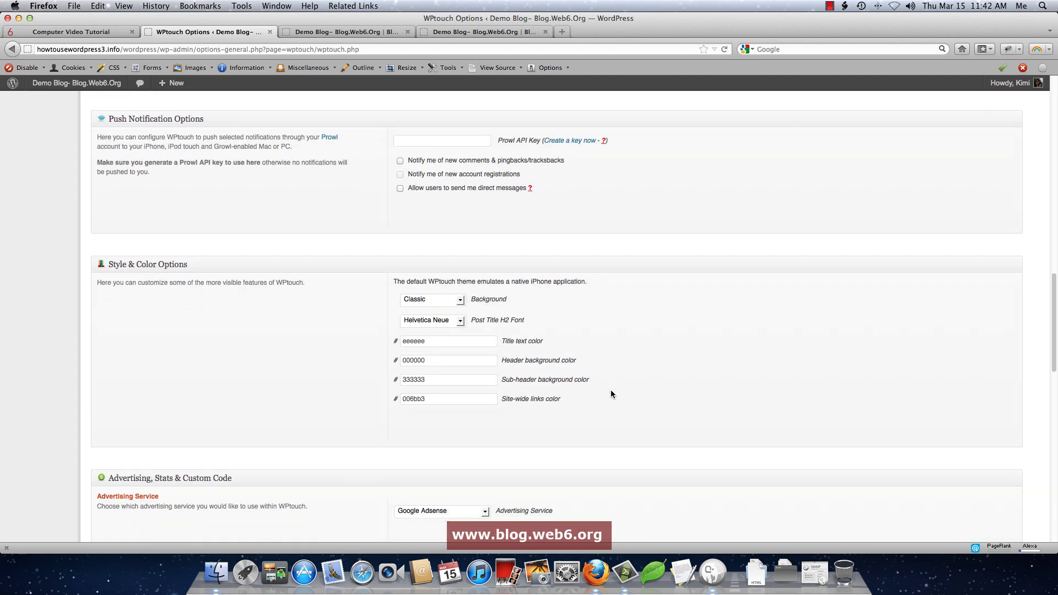
scroll(611, 395, "down", 8)
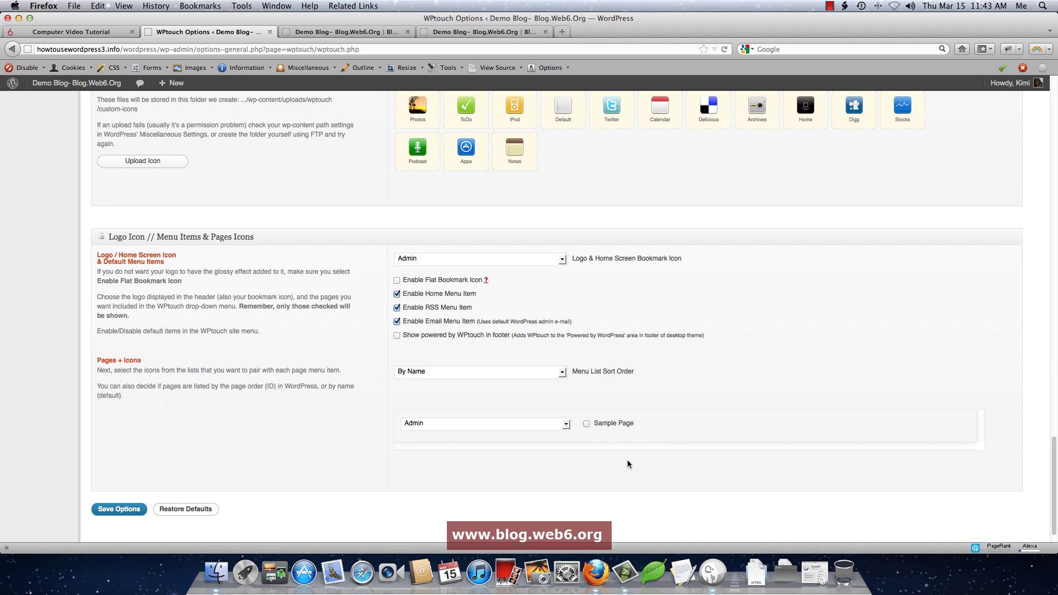
- Tick Sample Page and untick Enable Email Menu Item, comparing against the mobile blog menu
left_click(522, 32)
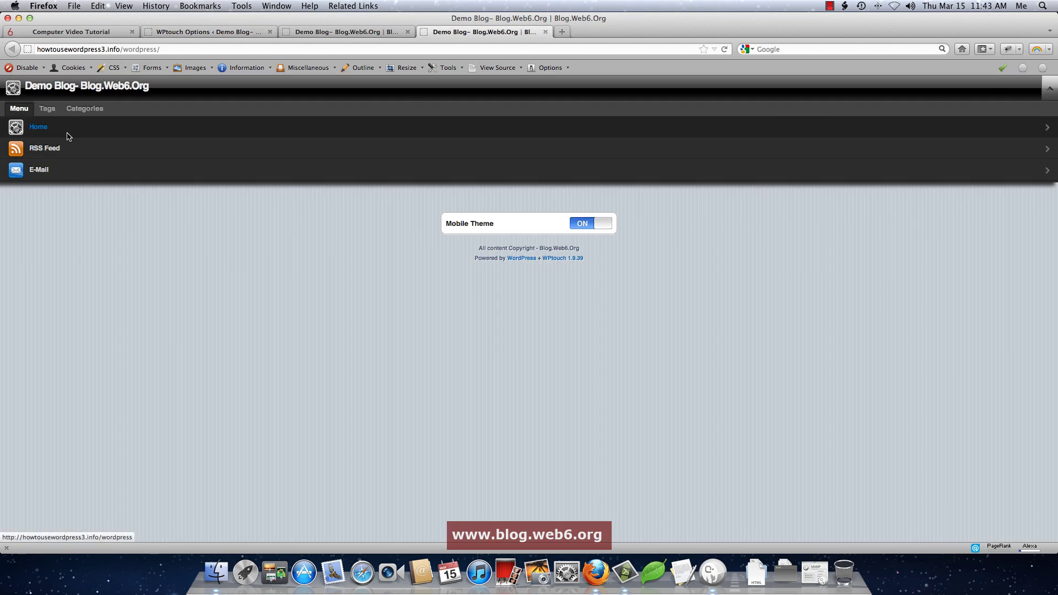
left_click(261, 32)
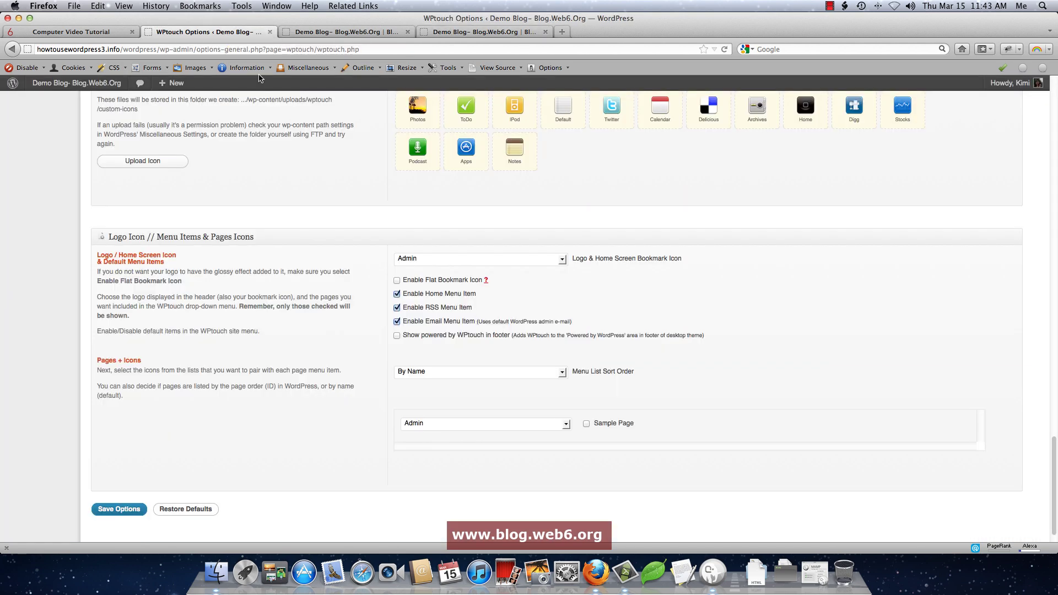
left_click(586, 423)
left_click(468, 32)
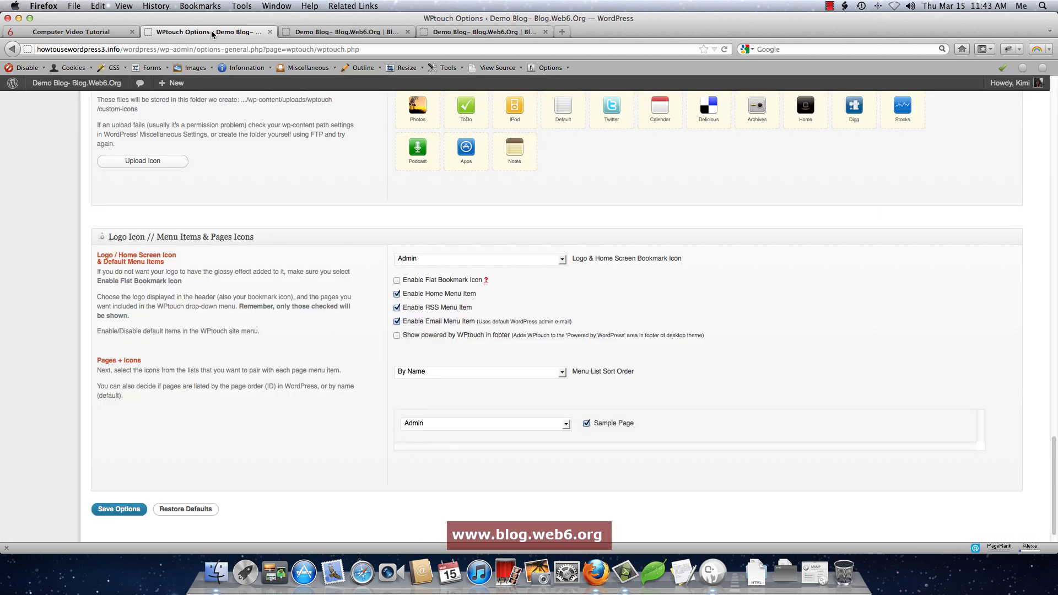
left_click(214, 32)
left_click(397, 322)
- Save the WPtouch options and reload the mobile blog tab
left_click(110, 510)
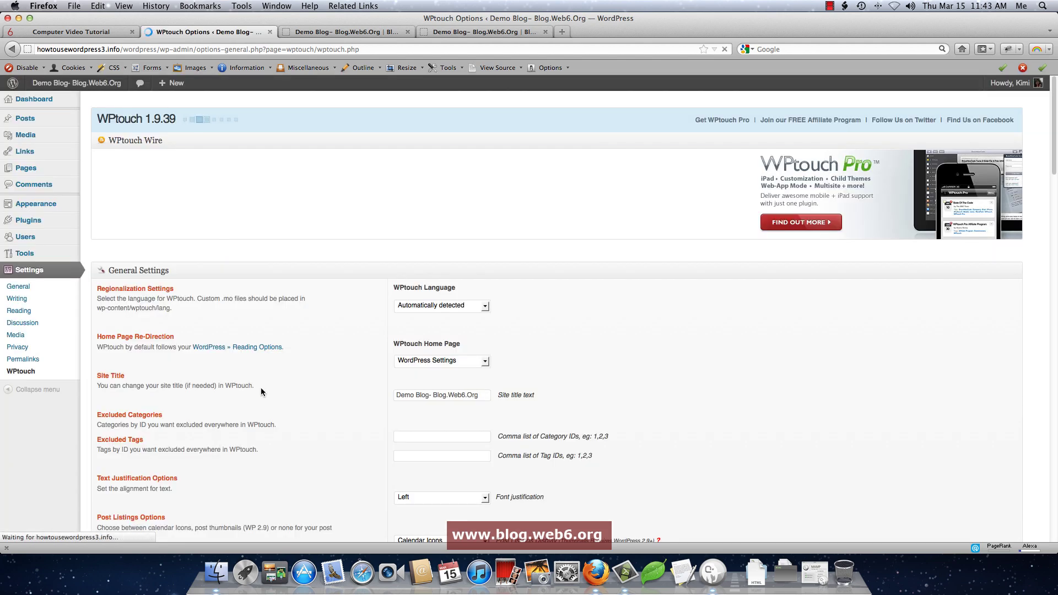
scroll(699, 369, "down", 20)
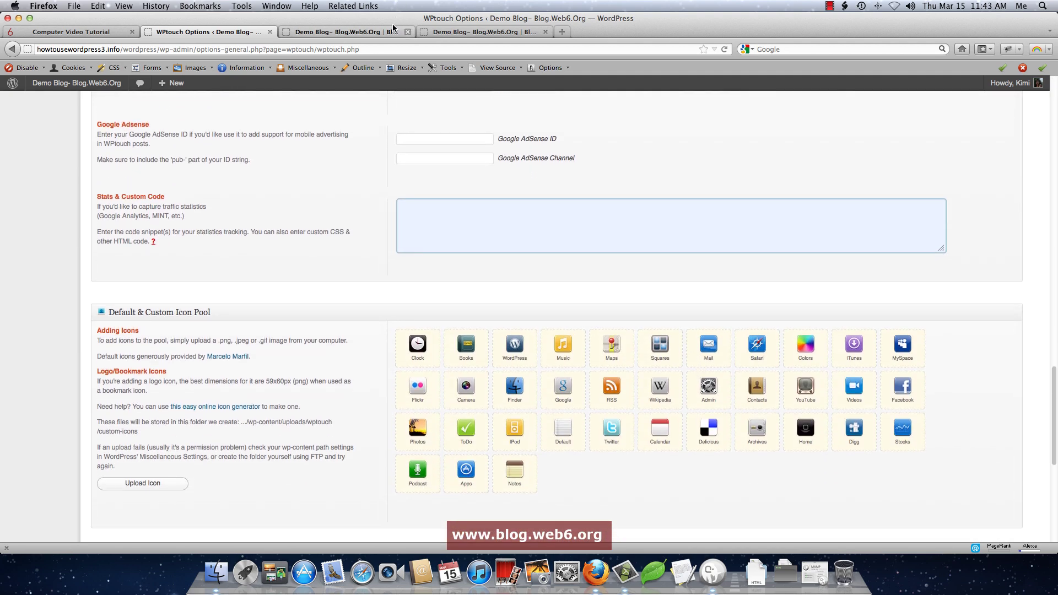
left_click(480, 34)
left_click(724, 51)
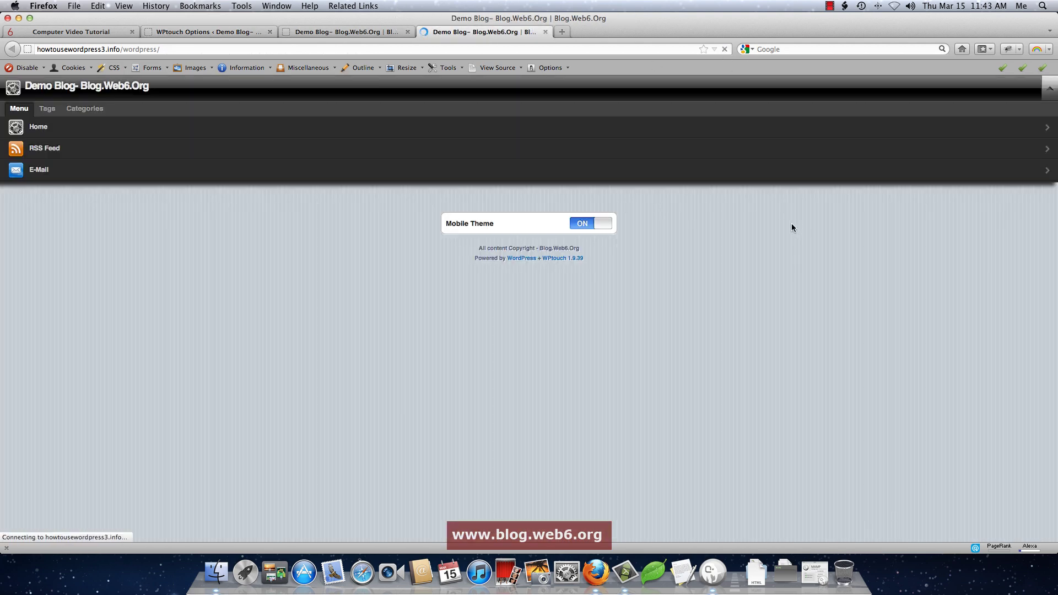
- At phone width, open Sample Page from the mobile menu, then maximize and return to WPtouch Options
left_click_drag(1054, 550, 288, 467)
left_click(281, 93)
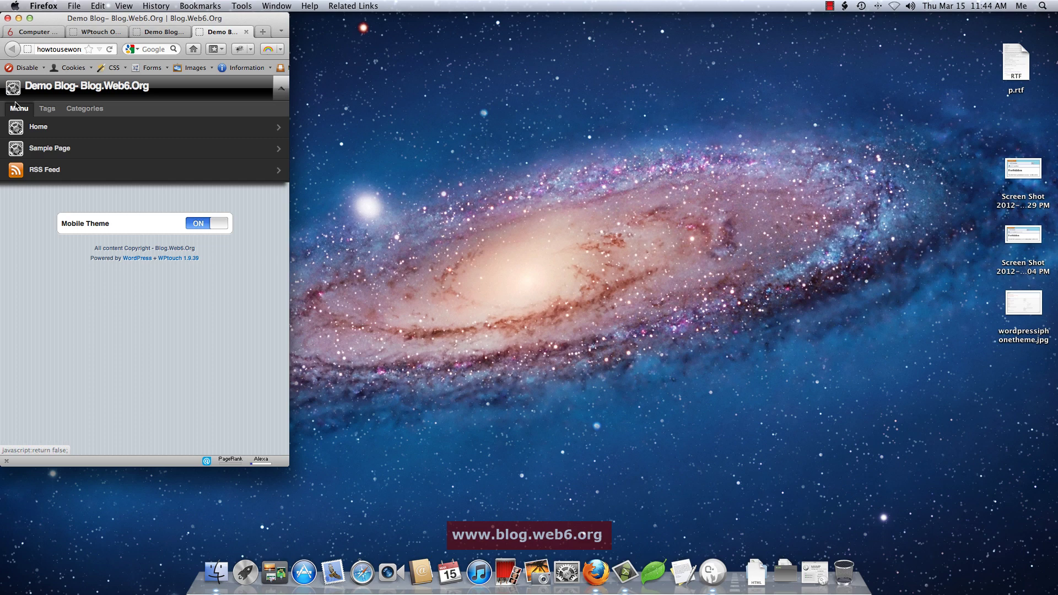
left_click(44, 149)
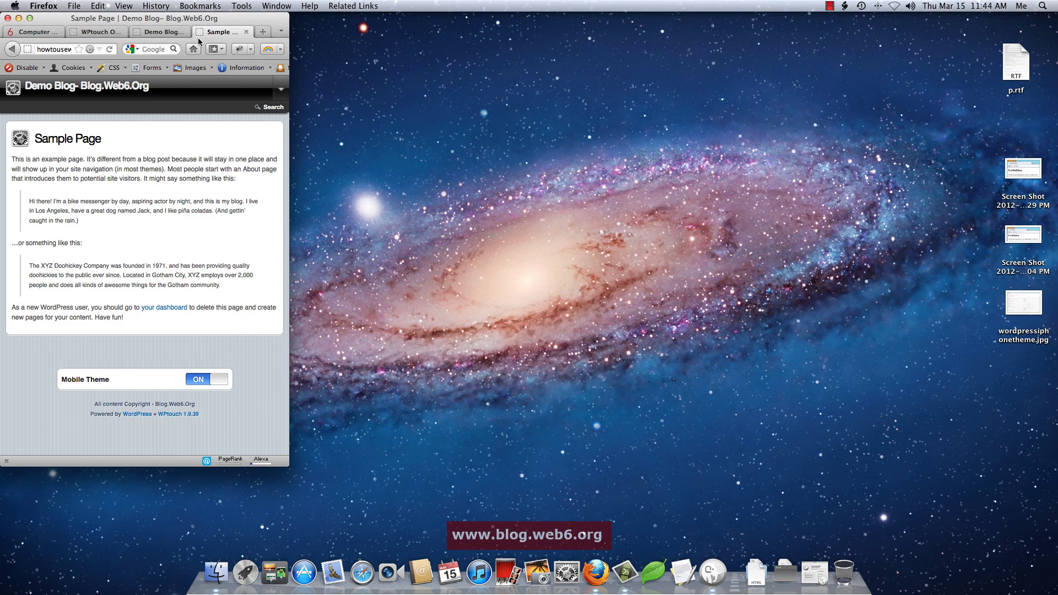
left_click(29, 18)
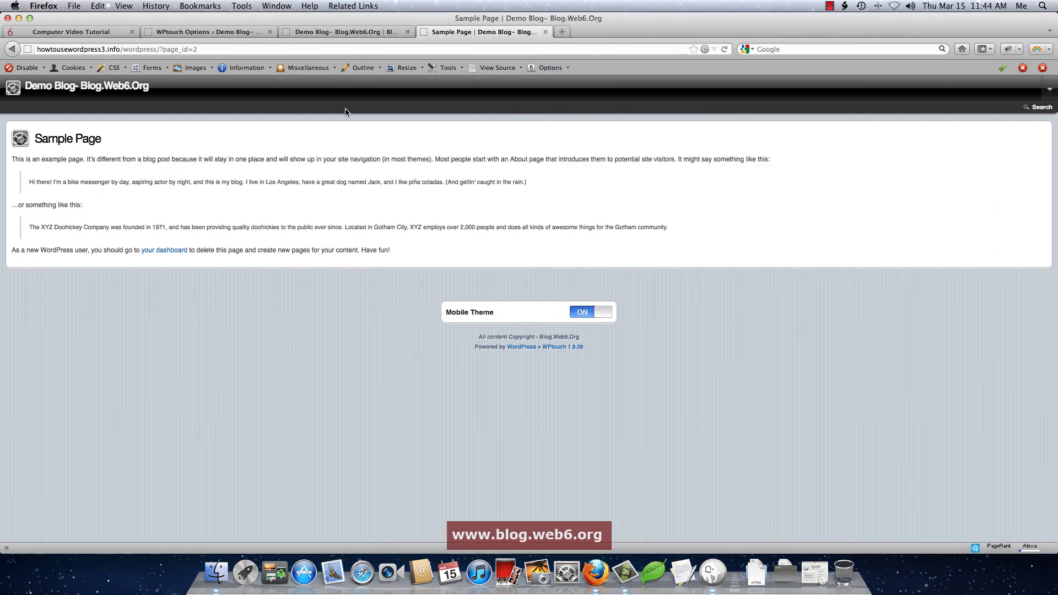
left_click(204, 33)
scroll(810, 438, "down", 6)
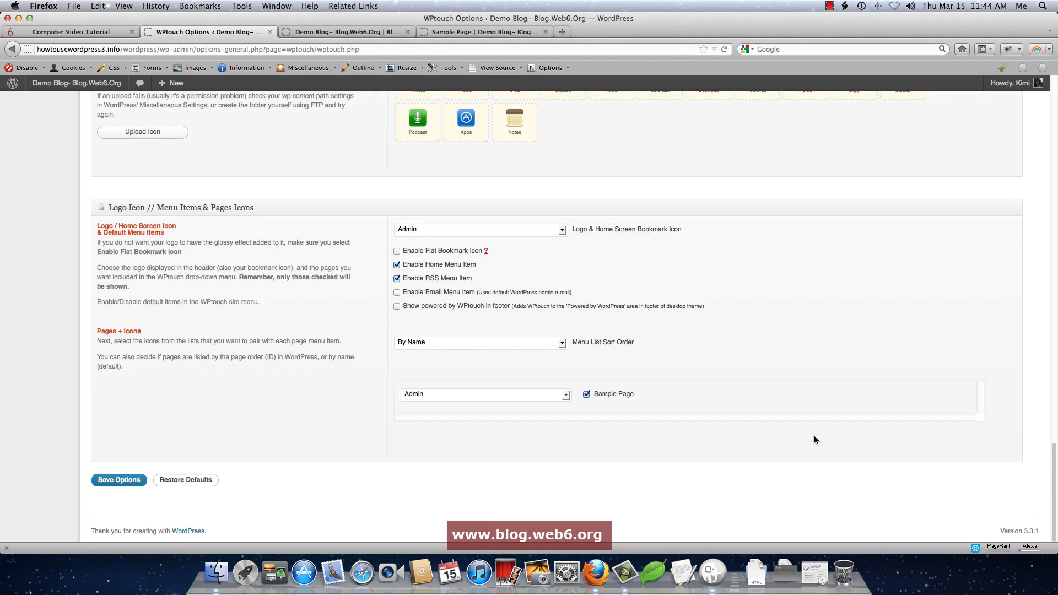